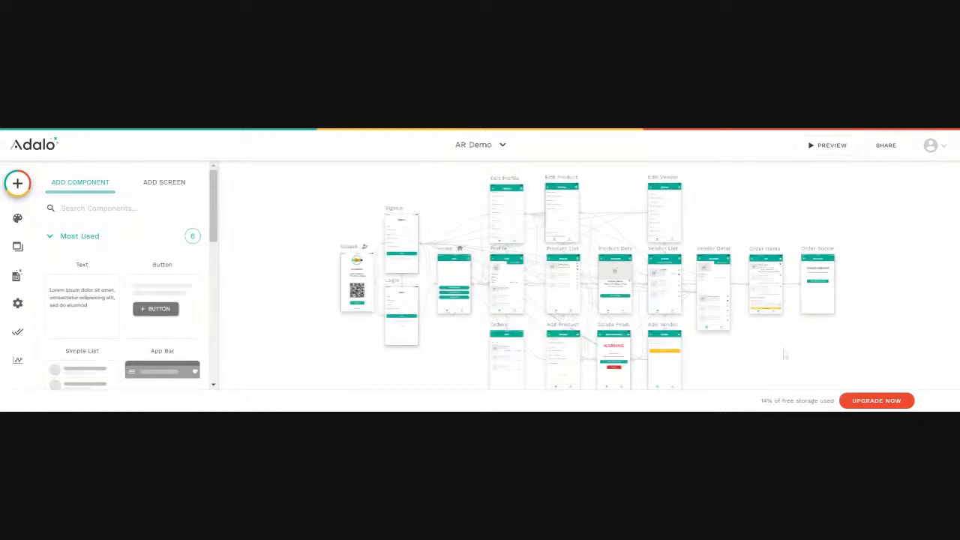
Select the Stripe Payment component and preview the app, opening the cart and trying to pay.
left_click(765, 308)
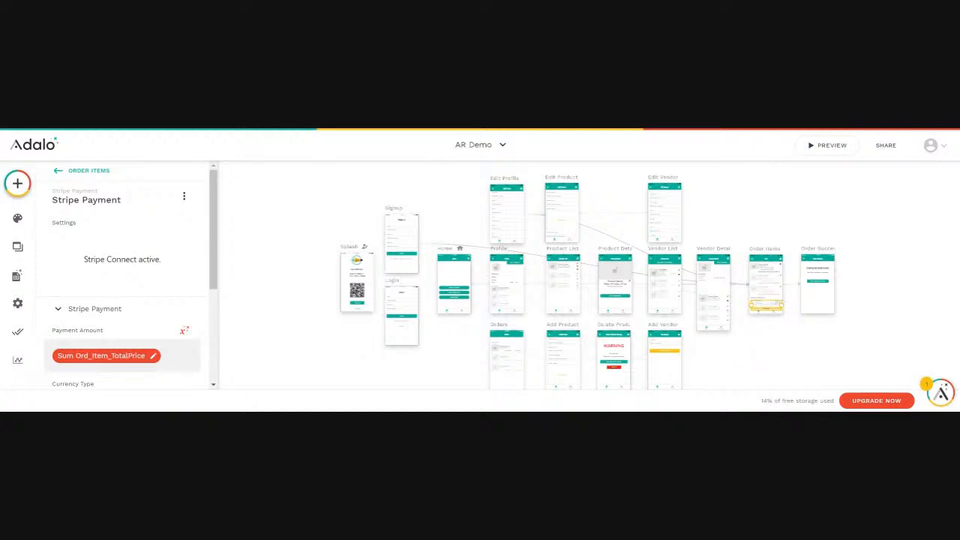
left_click(828, 150)
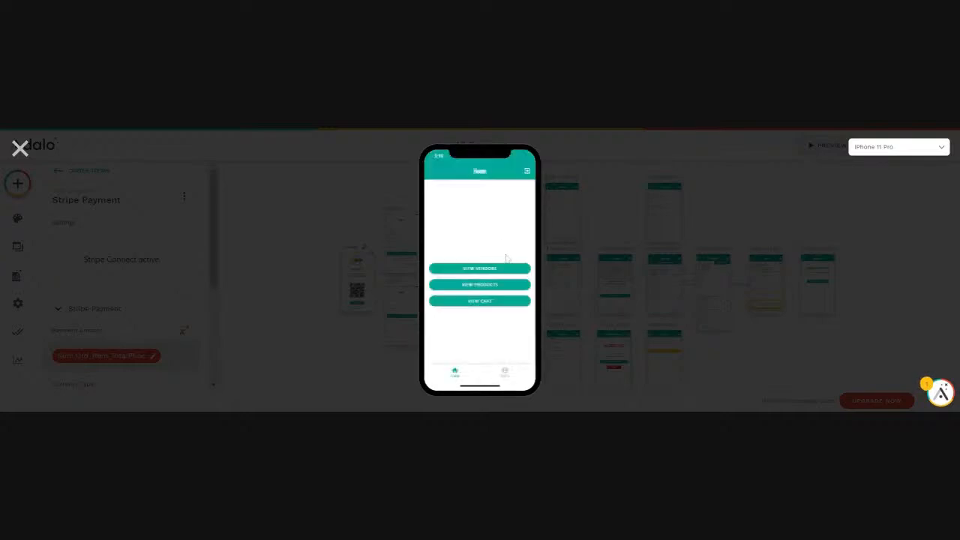
left_click(480, 301)
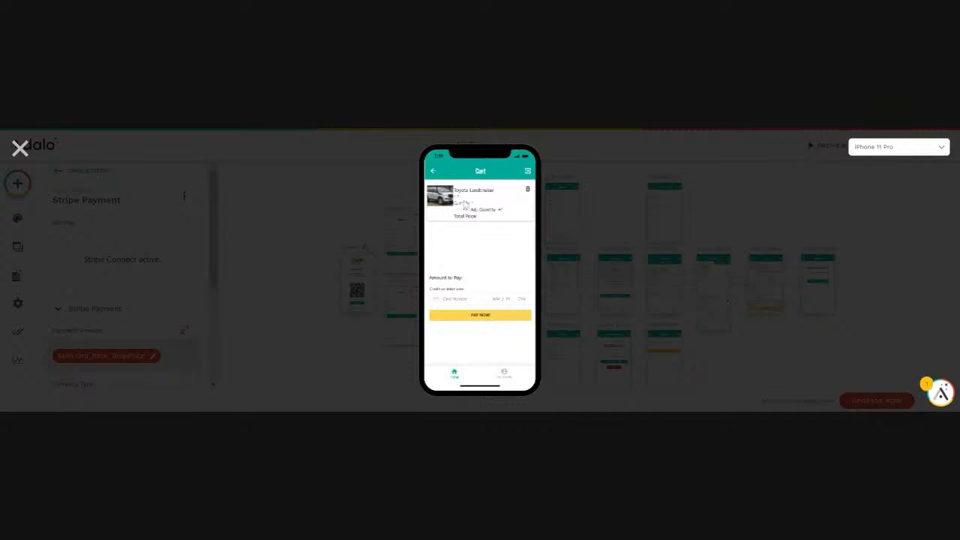
left_click(473, 315)
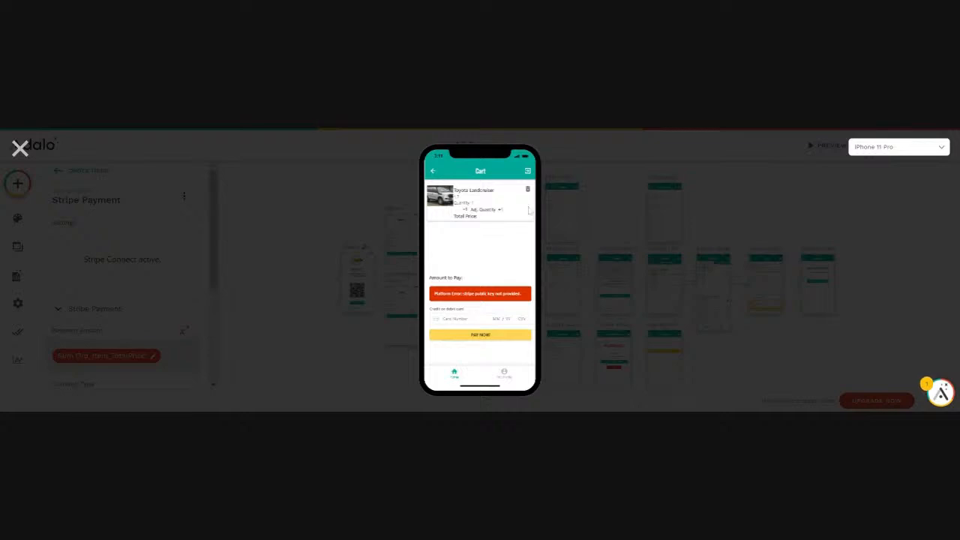
left_click(19, 150)
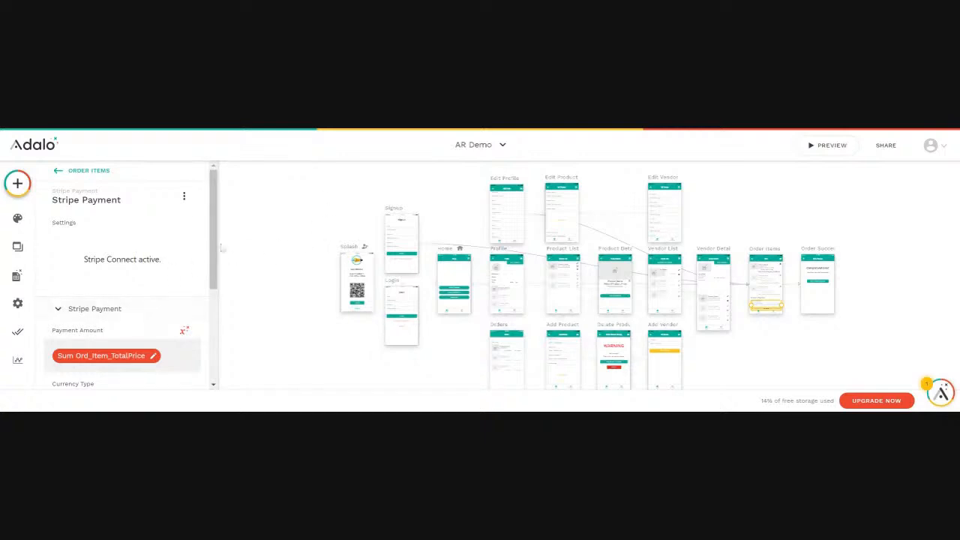
Expand the Stripe Payment's Test Mode settings and paste the publishable key into the Publishable key field.
scroll(218, 276, "down", 1)
scroll(217, 276, "down", 2)
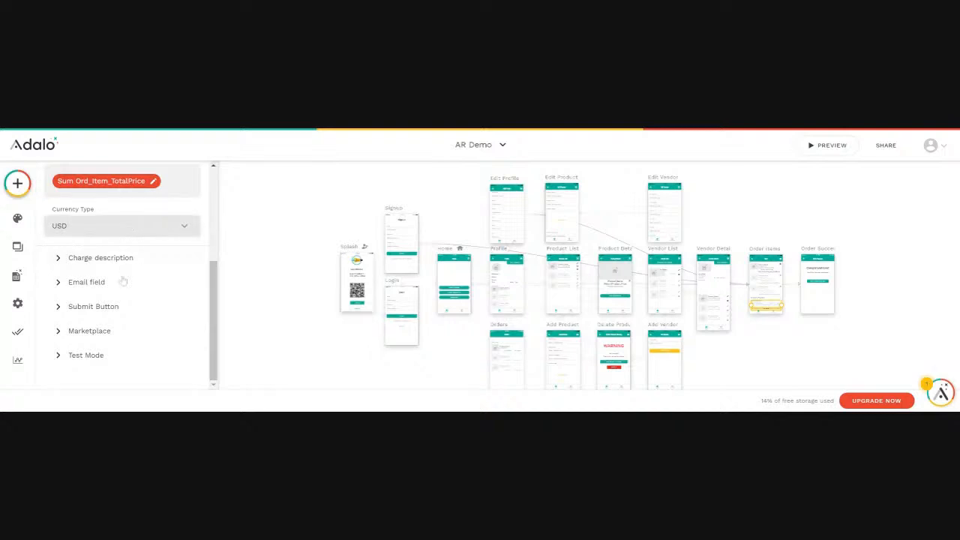
left_click(95, 359)
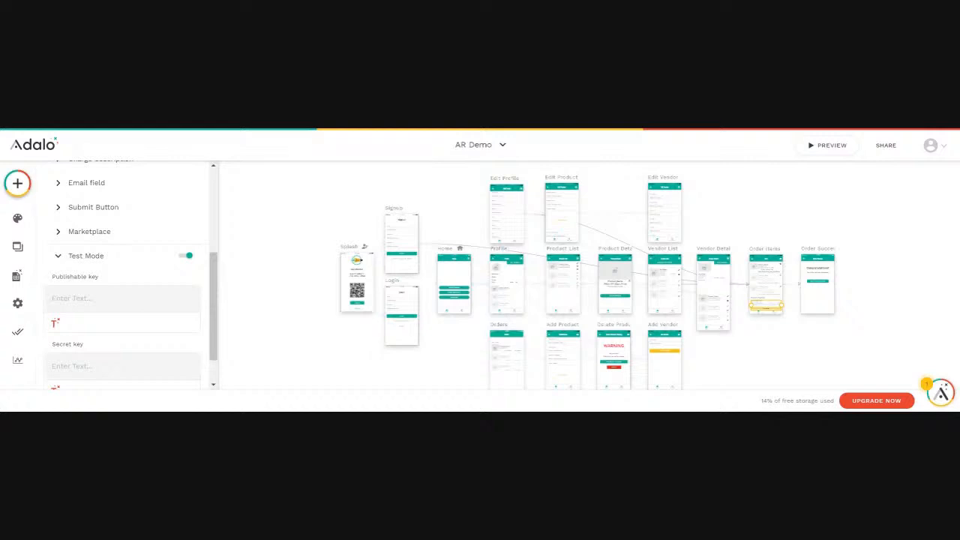
key("ctrl+v")
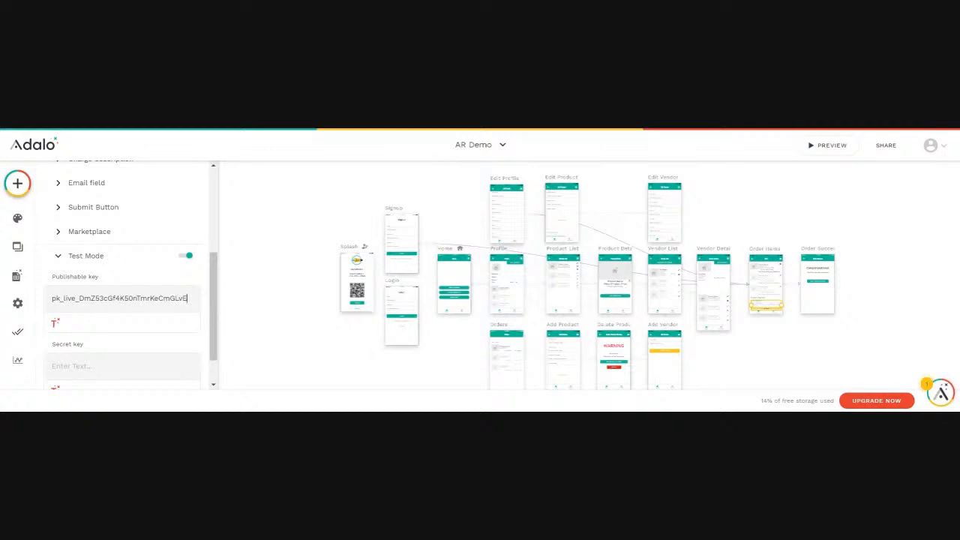
scroll(75, 345, "down", 1)
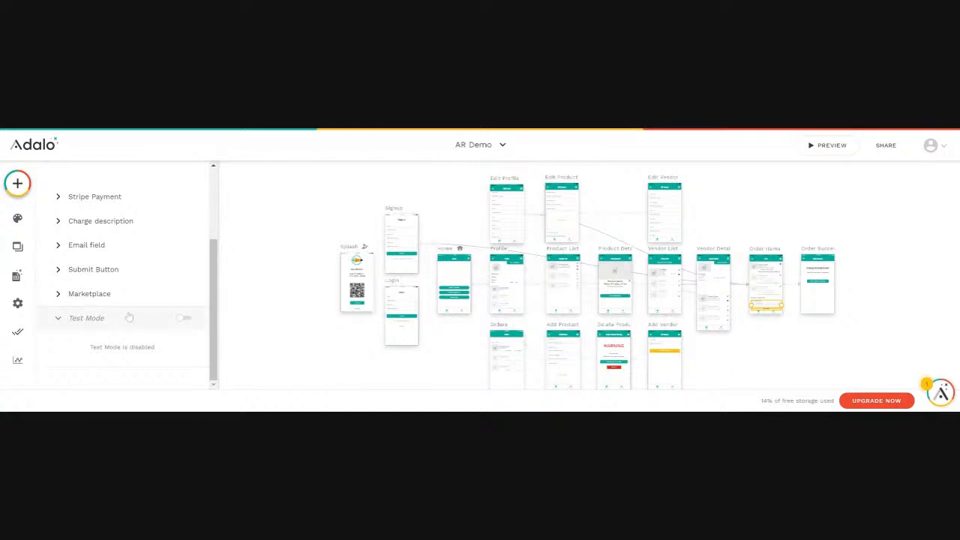
Preview the app again, open the cart and try the Pay Now button.
scroll(129, 317, "up", 1)
scroll(129, 318, "up", 1)
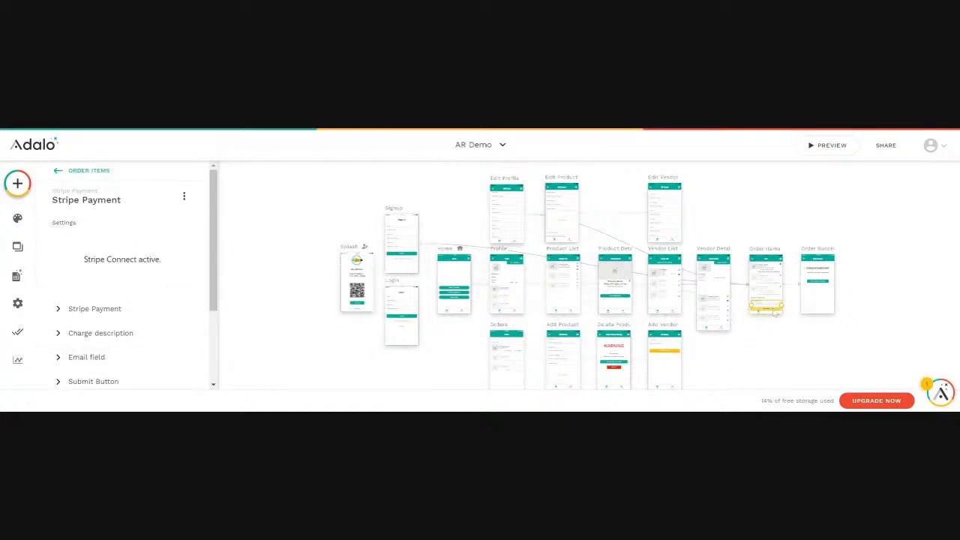
left_click(831, 146)
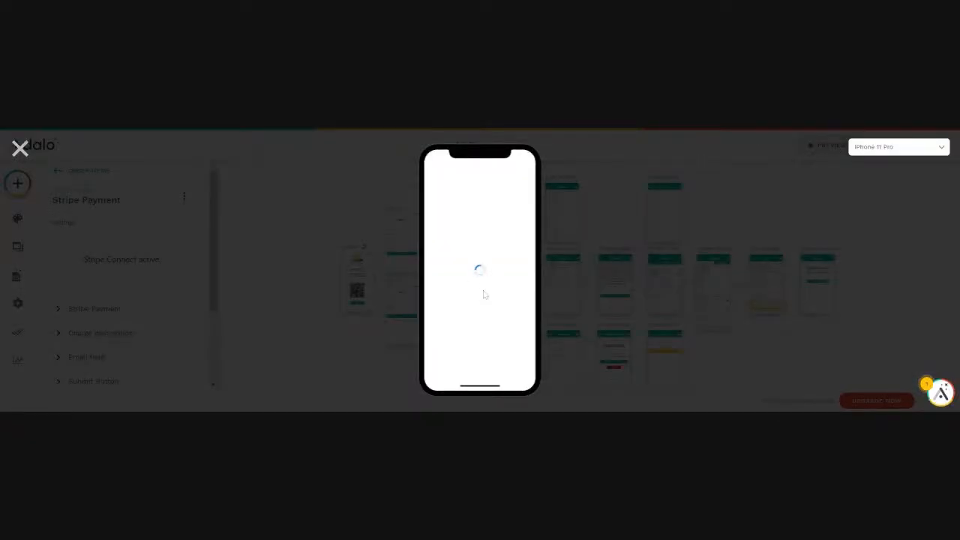
left_click(479, 300)
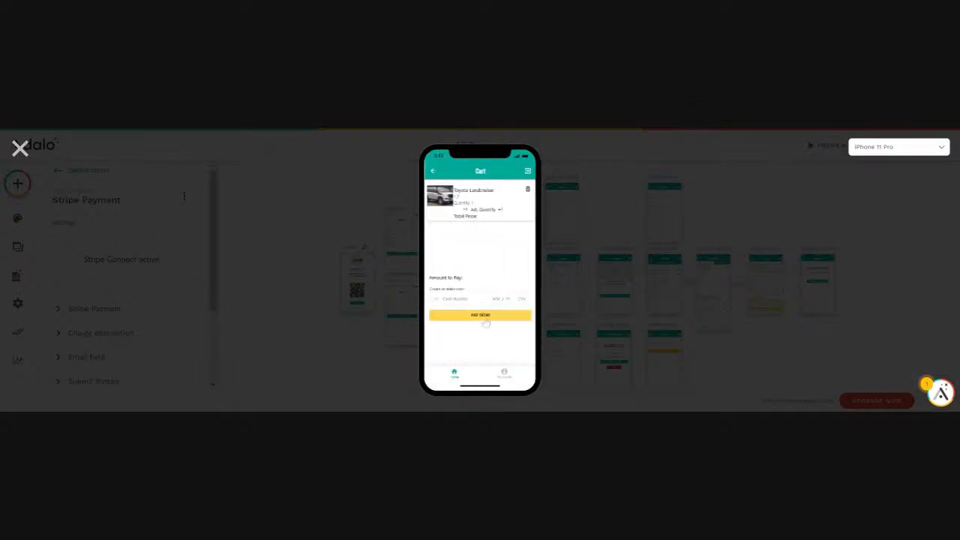
left_click(484, 317)
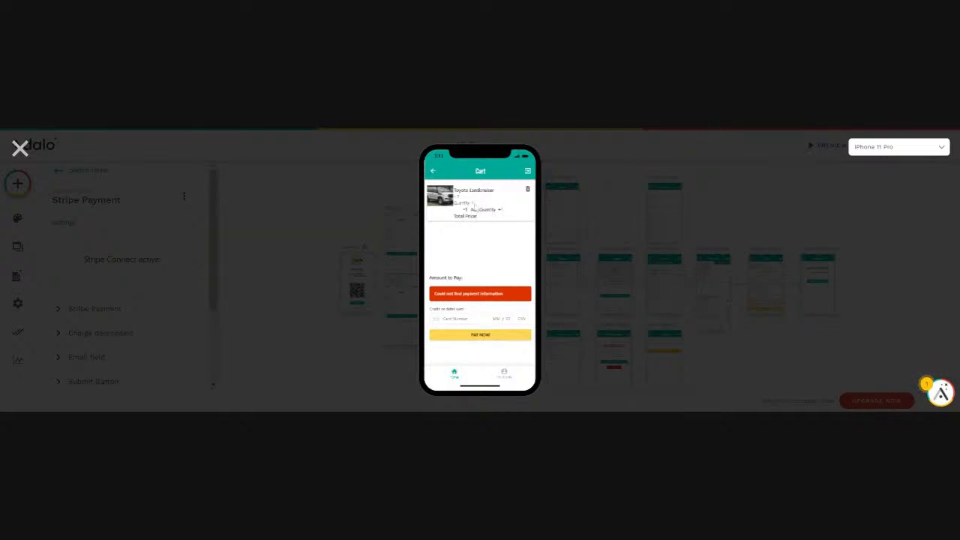
left_click(19, 149)
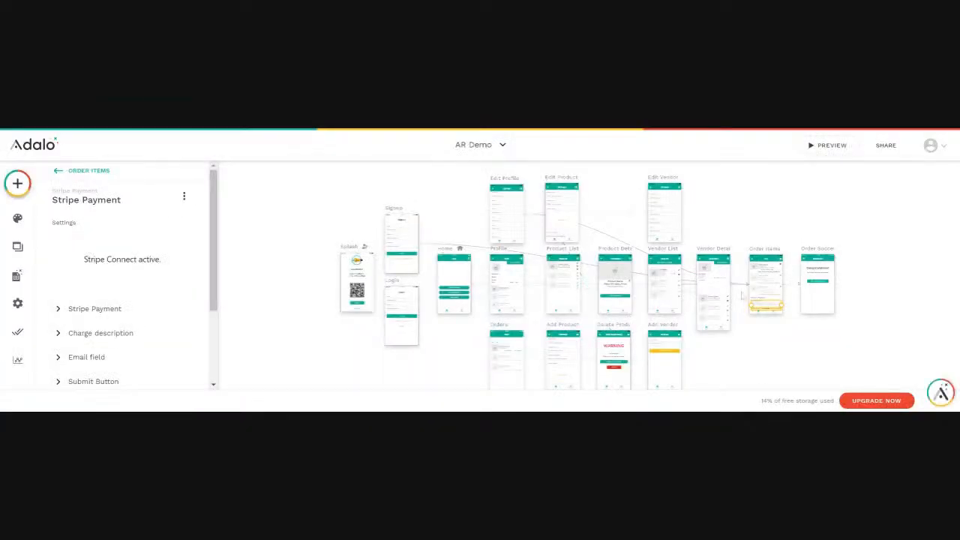
Select the Total Price text in the cart list and remove its Ord_Item_TotalPrice value.
scroll(777, 294, "up", 10)
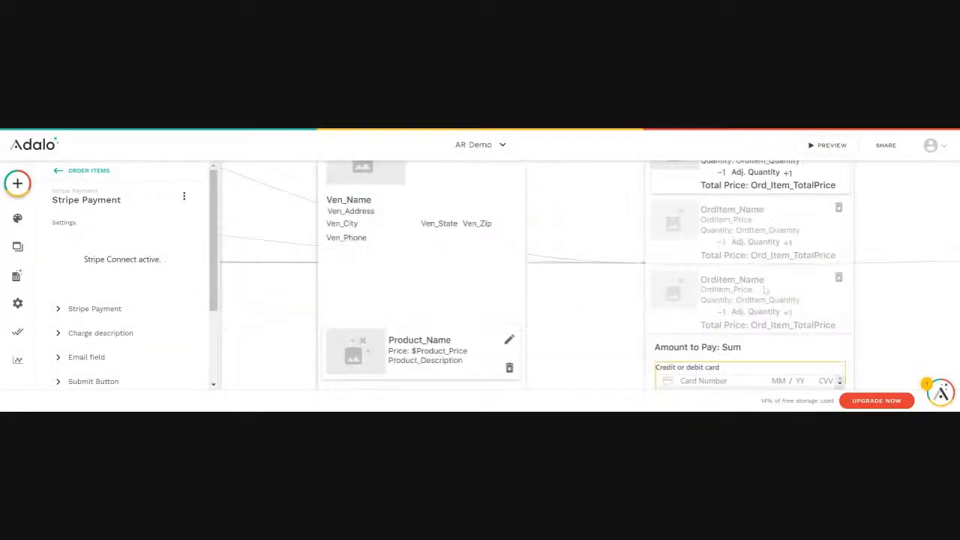
left_click(598, 354)
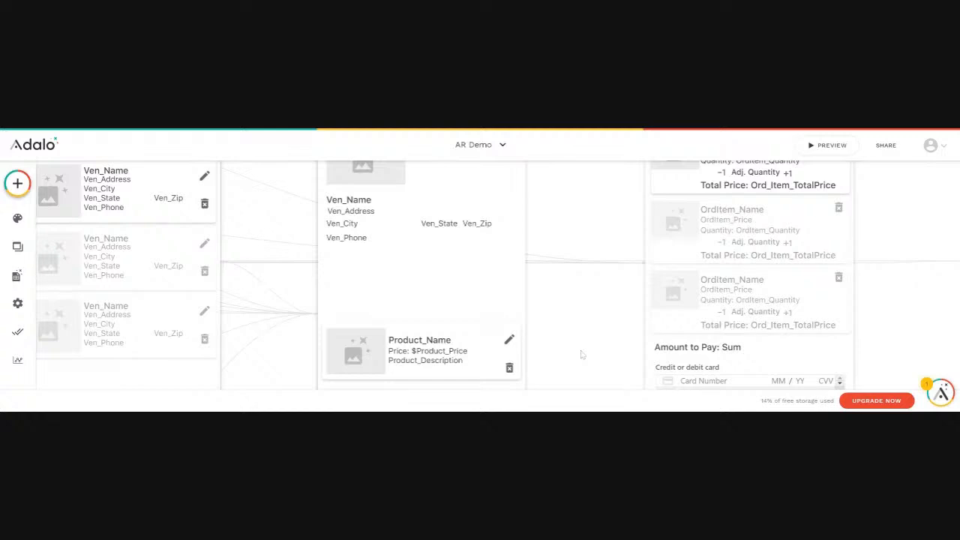
scroll(581, 354, "right", 6)
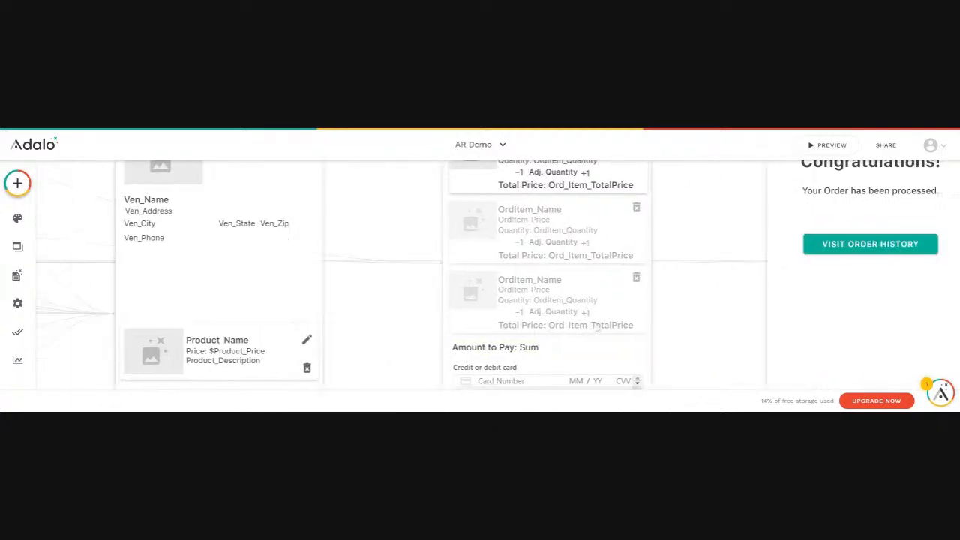
left_click(577, 192)
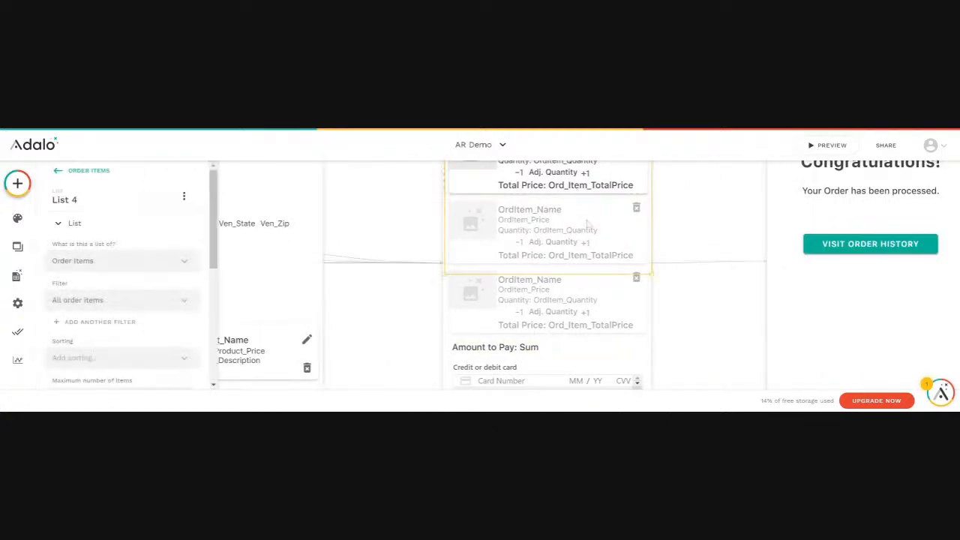
scroll(573, 225, "up", 2)
left_click(570, 263)
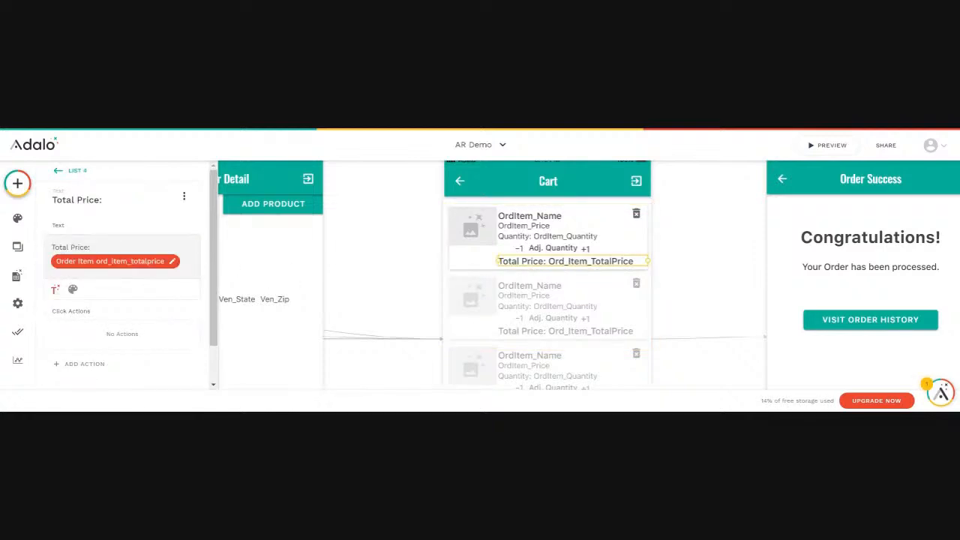
key("BackSpace")
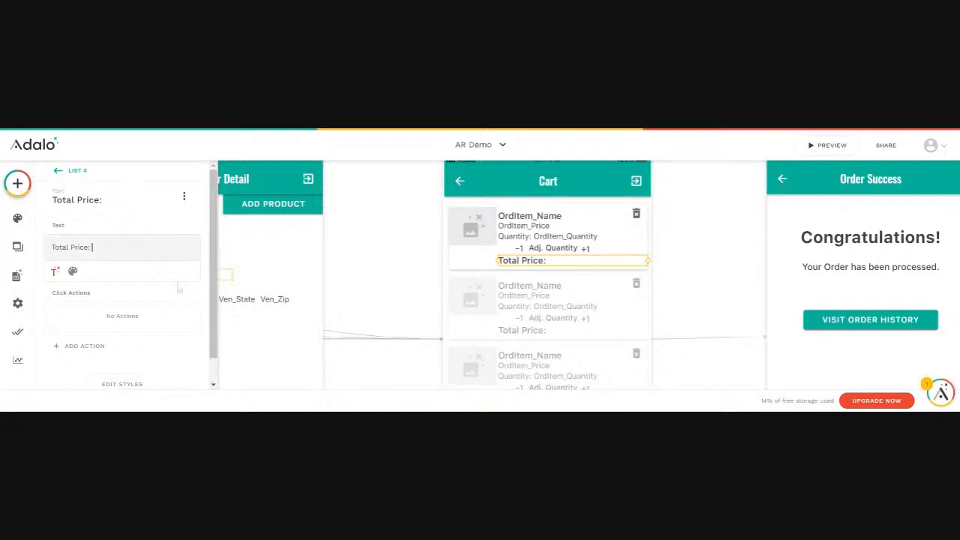
Insert a new custom formula into the Total Price text.
left_click(56, 272)
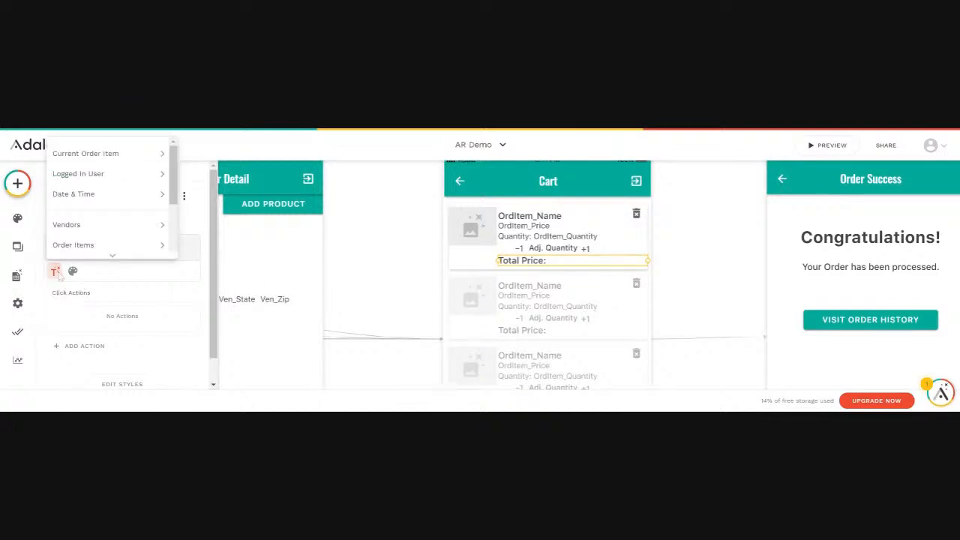
mouse_move(75, 225)
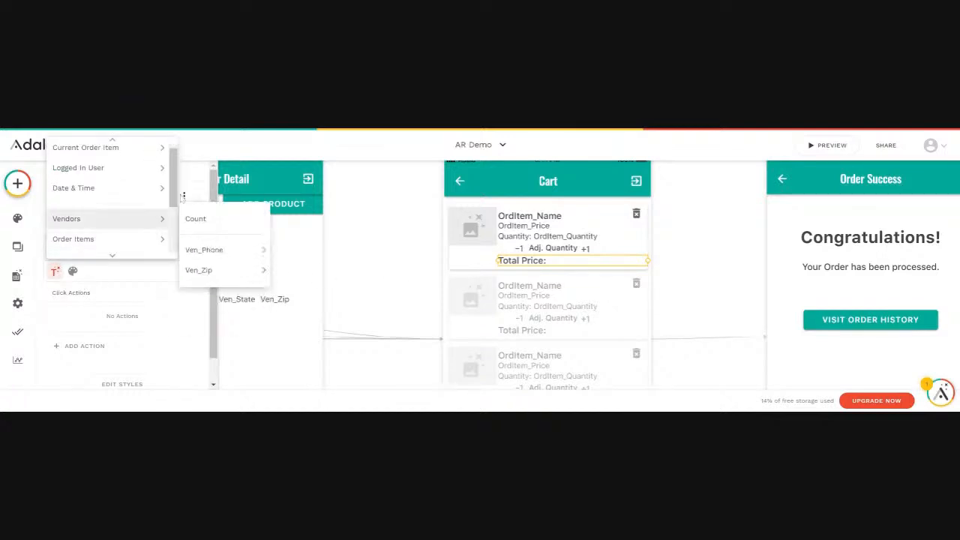
scroll(168, 253, "down", 3)
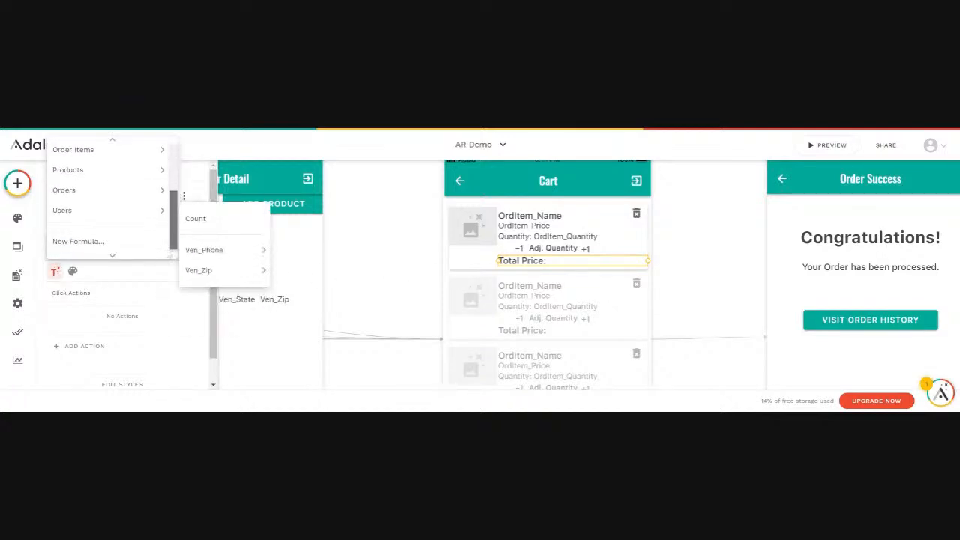
left_click(78, 241)
left_click(128, 255)
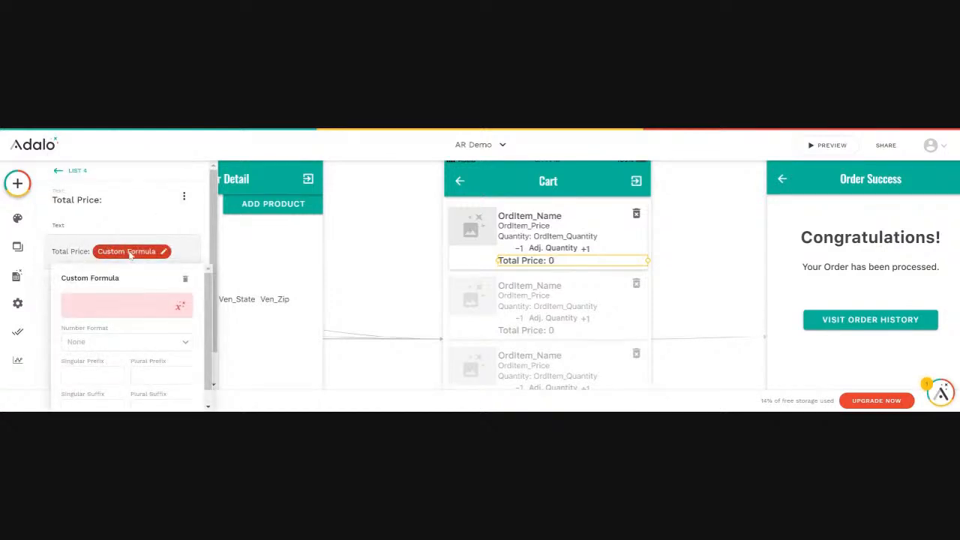
Build the formula as Current Order Item OrdItem_Price * OrdItem_Quantity.
left_click(179, 307)
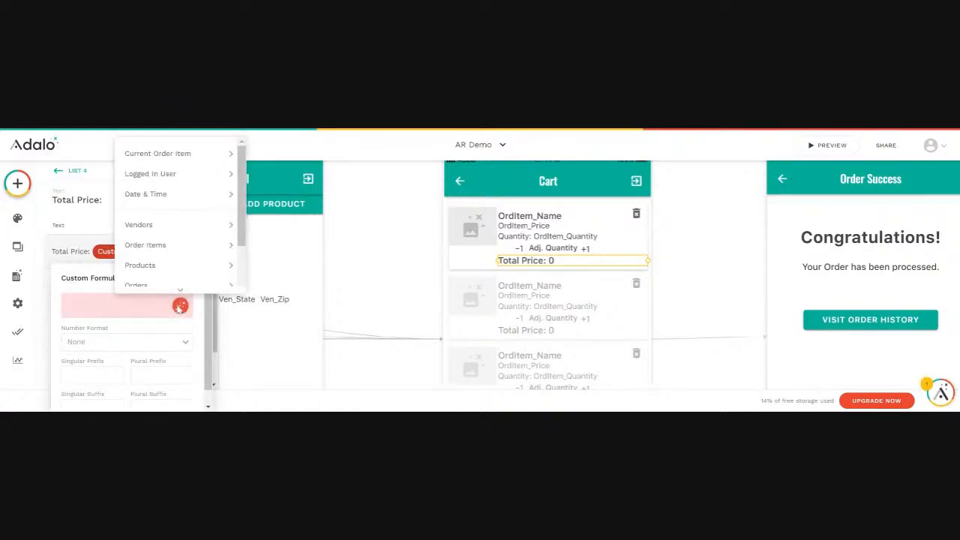
mouse_move(162, 157)
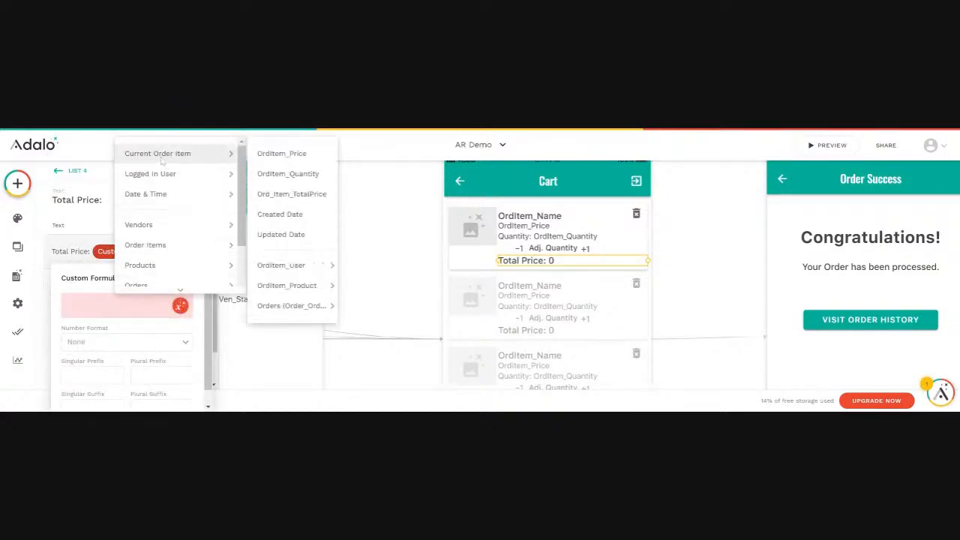
left_click(279, 156)
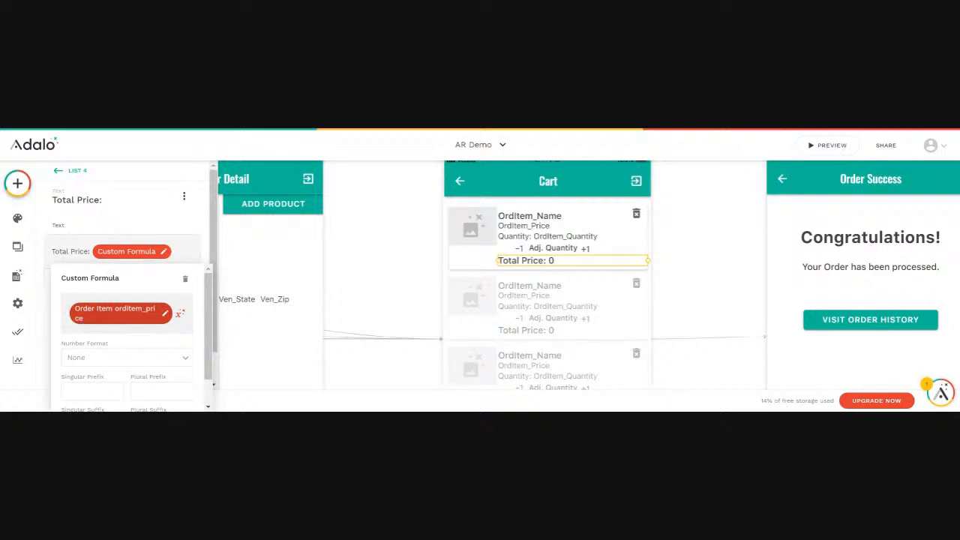
type("*")
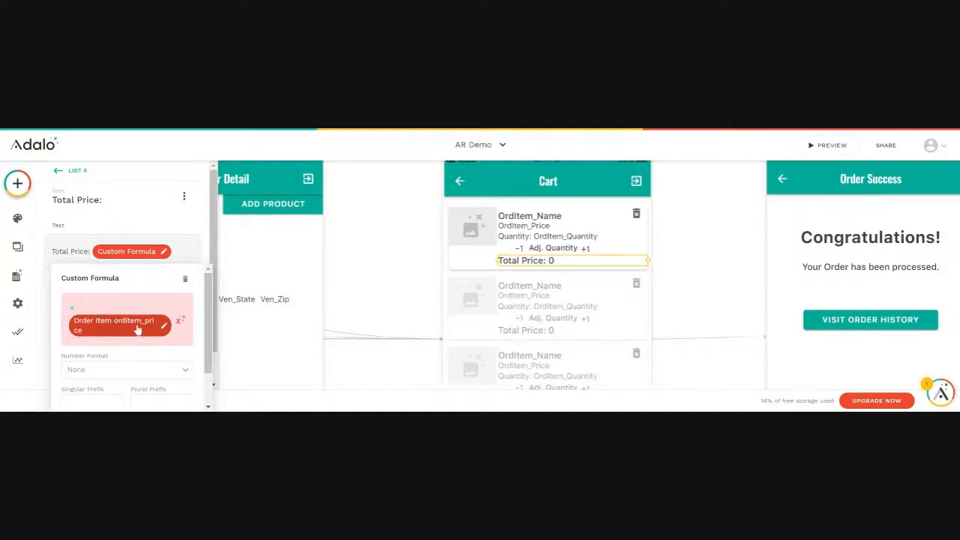
left_click(180, 322)
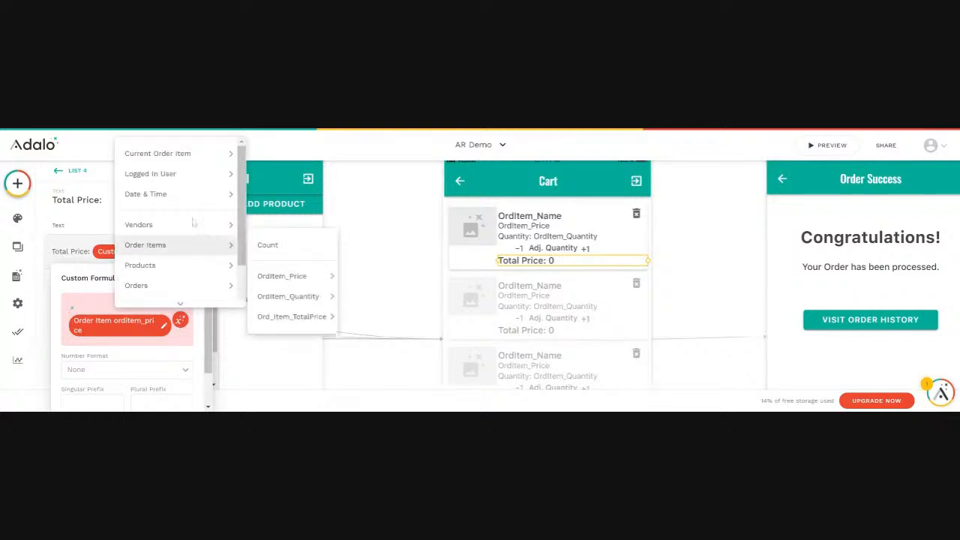
mouse_move(195, 155)
left_click(284, 177)
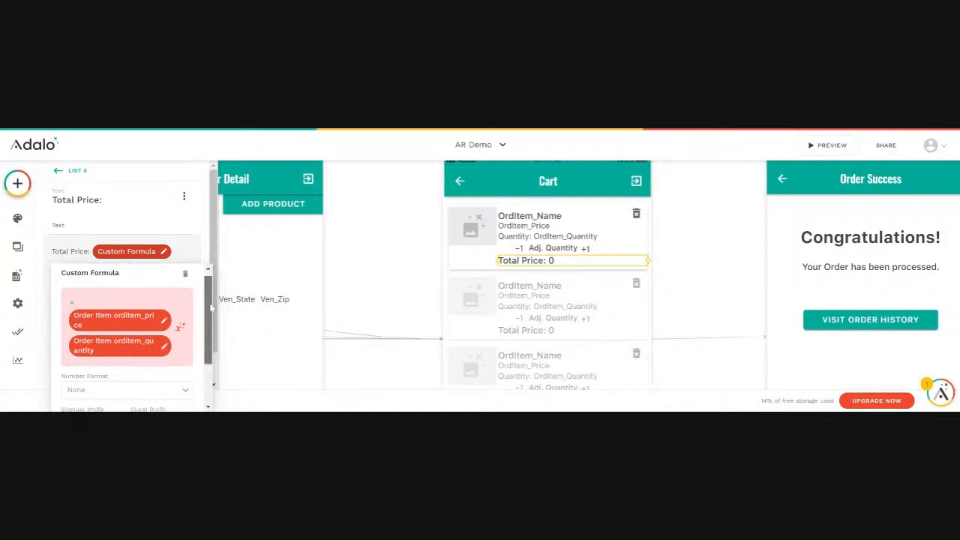
Set the formula's number format to Currency and close the formula editor.
scroll(201, 341, "down", 2)
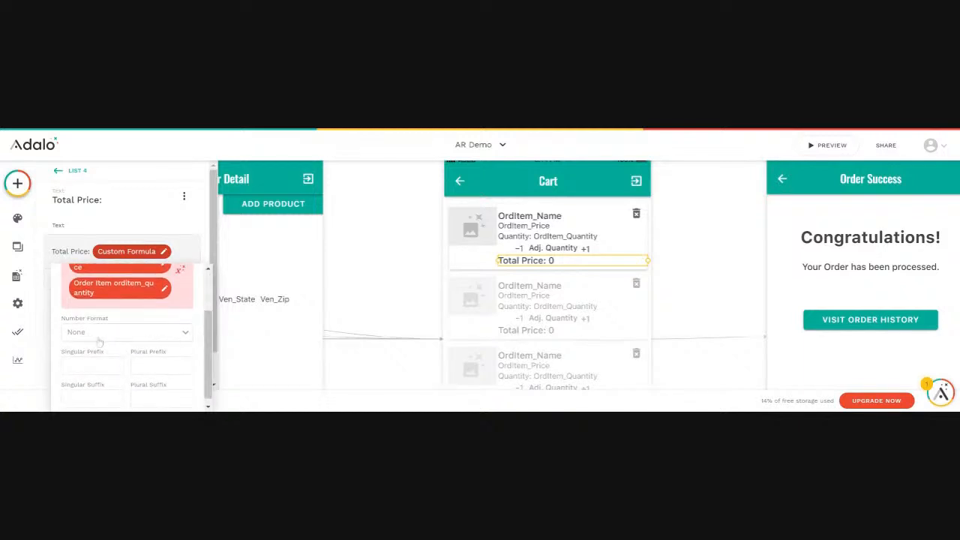
left_click(78, 331)
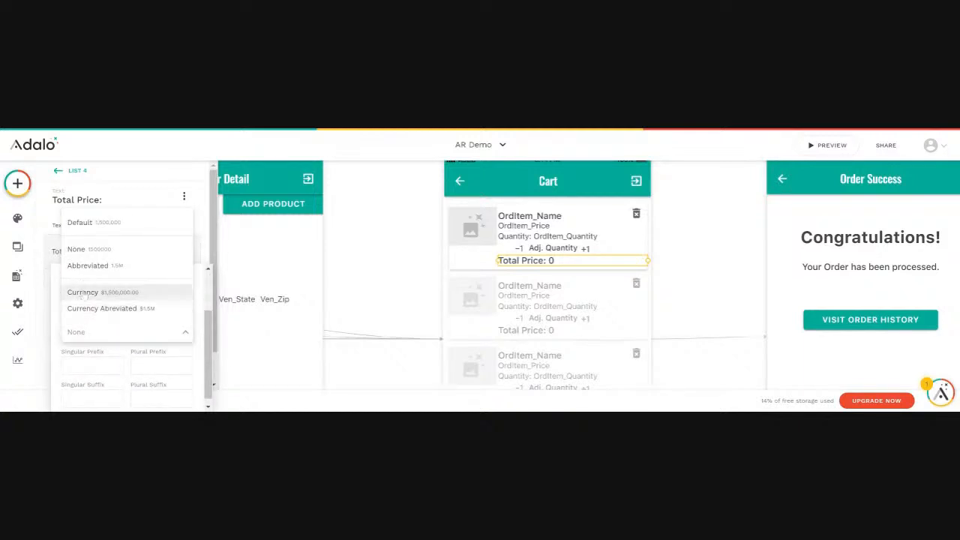
left_click(84, 295)
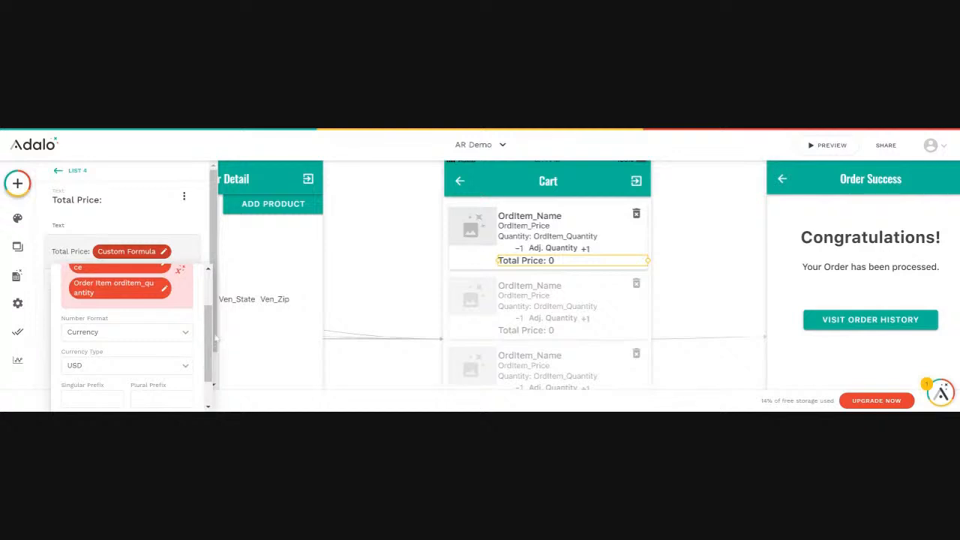
scroll(215, 341, "up", 2)
scroll(201, 347, "down", 3)
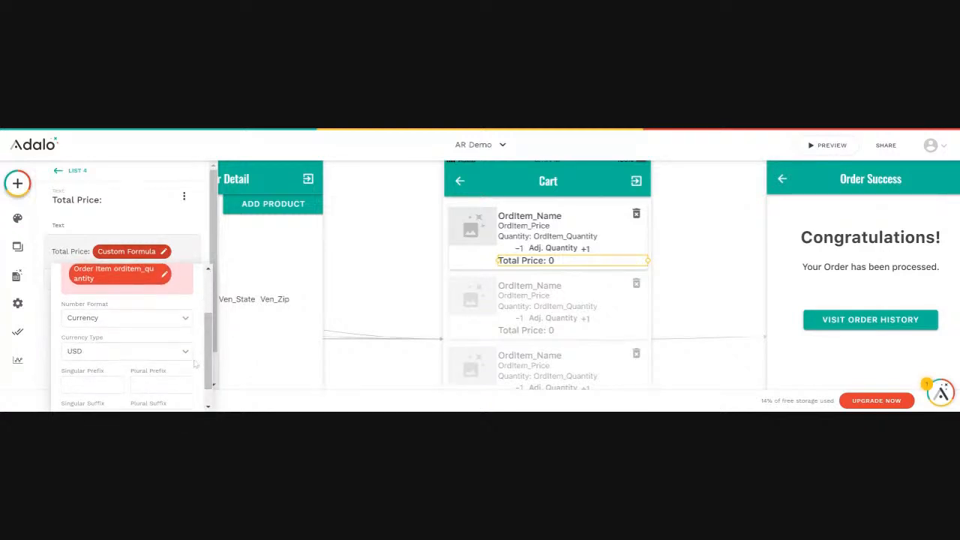
scroll(193, 363, "down", 1)
left_click(273, 363)
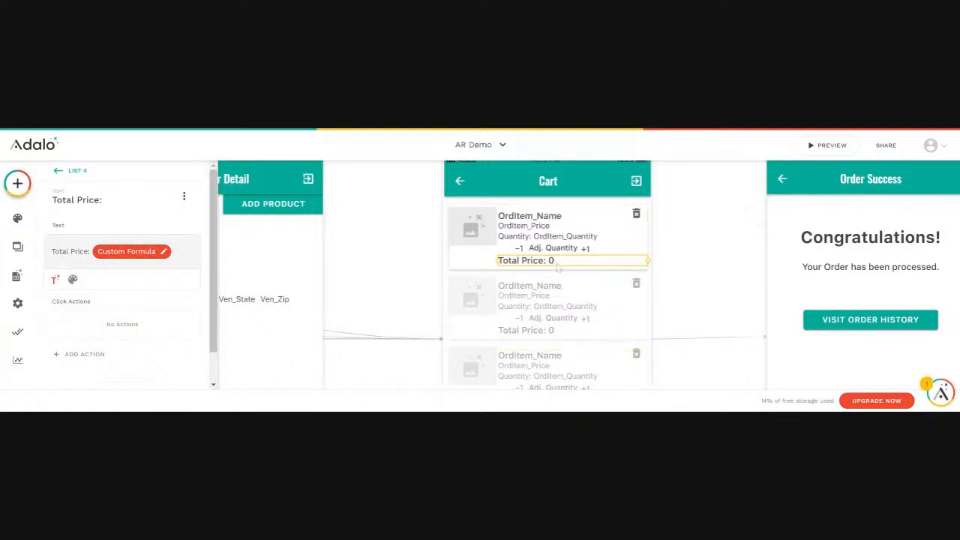
Preview the app, open the cart screen to check the item's Total Price, and close the preview.
left_click(826, 145)
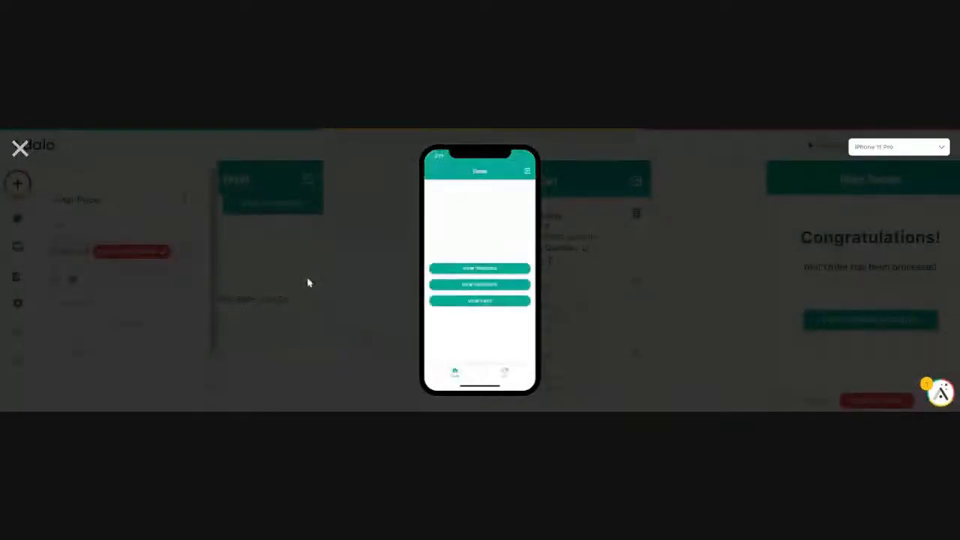
left_click(480, 303)
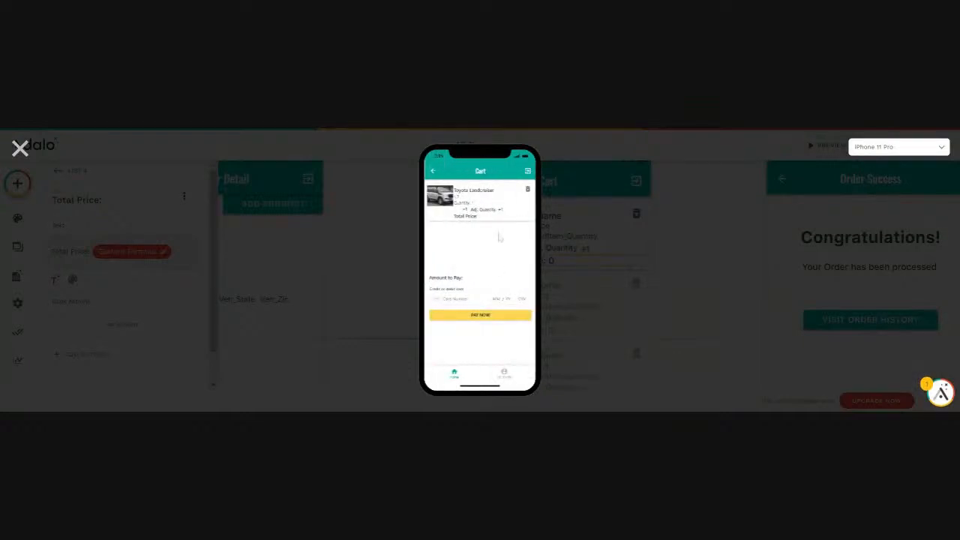
left_click(499, 209)
left_click(20, 148)
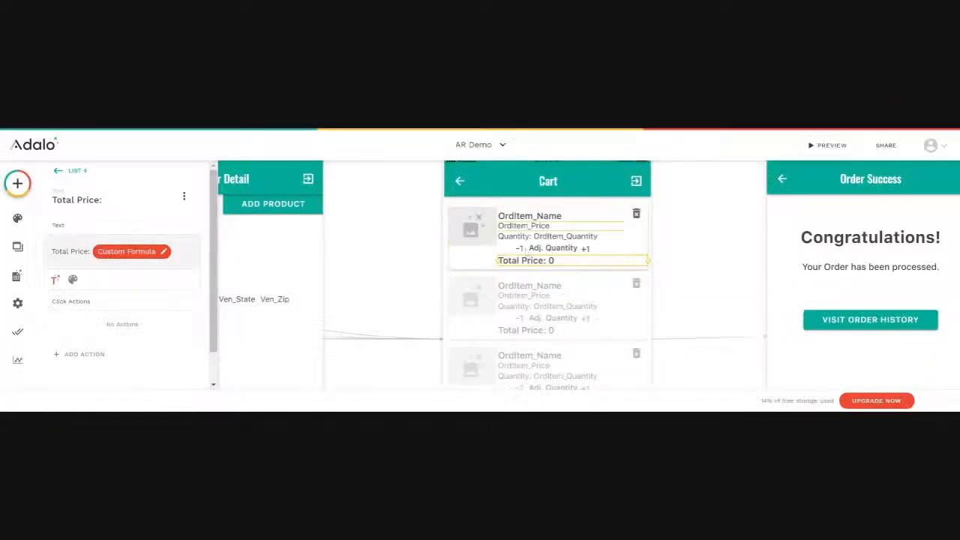
Inspect the Sum Ord_Item_TotalPrice values used by the Amount to Pay text and the Stripe Payment amount.
scroll(555, 303, "down", 2)
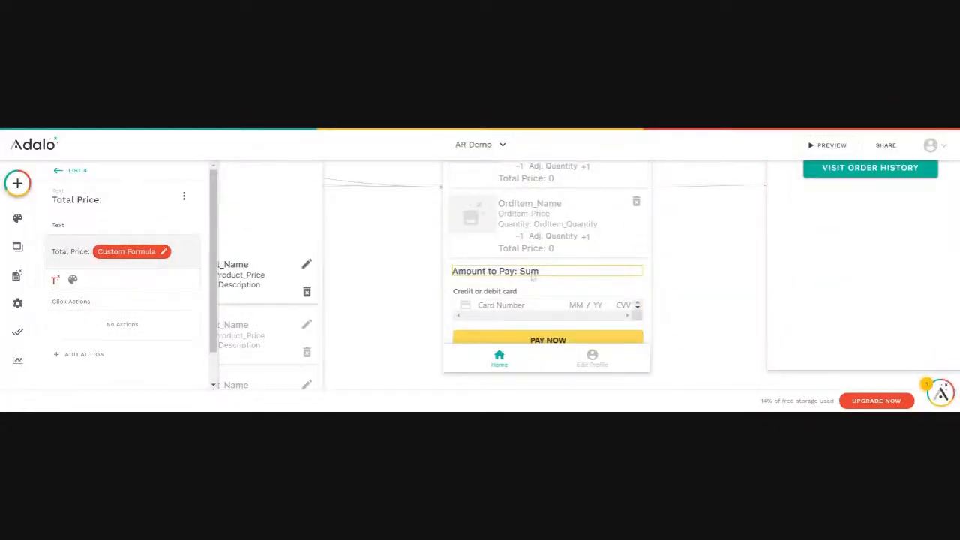
left_click(533, 276)
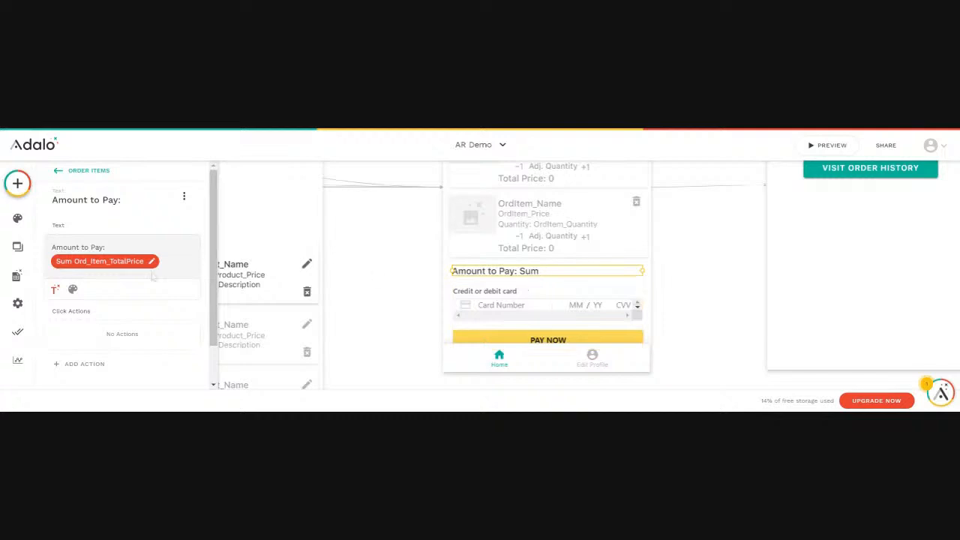
left_click(111, 264)
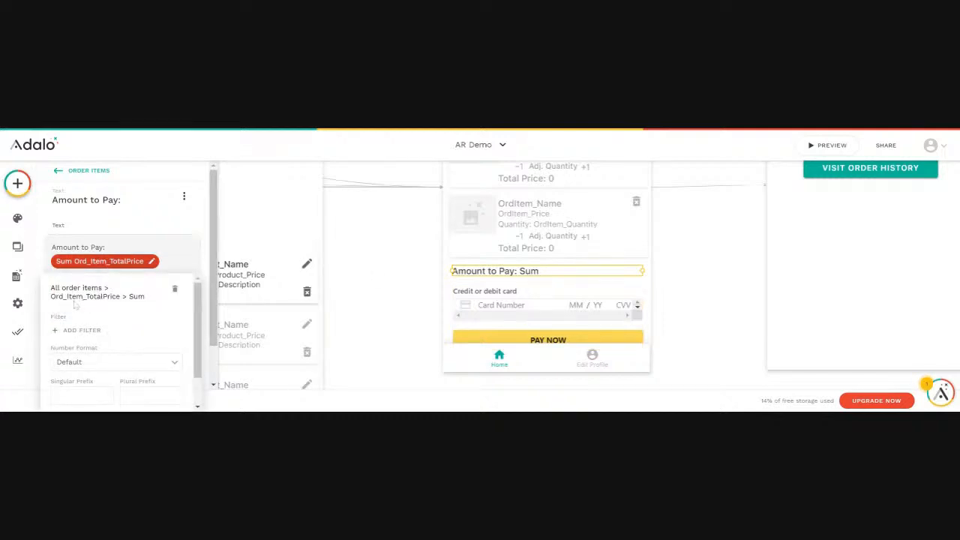
left_click(515, 340)
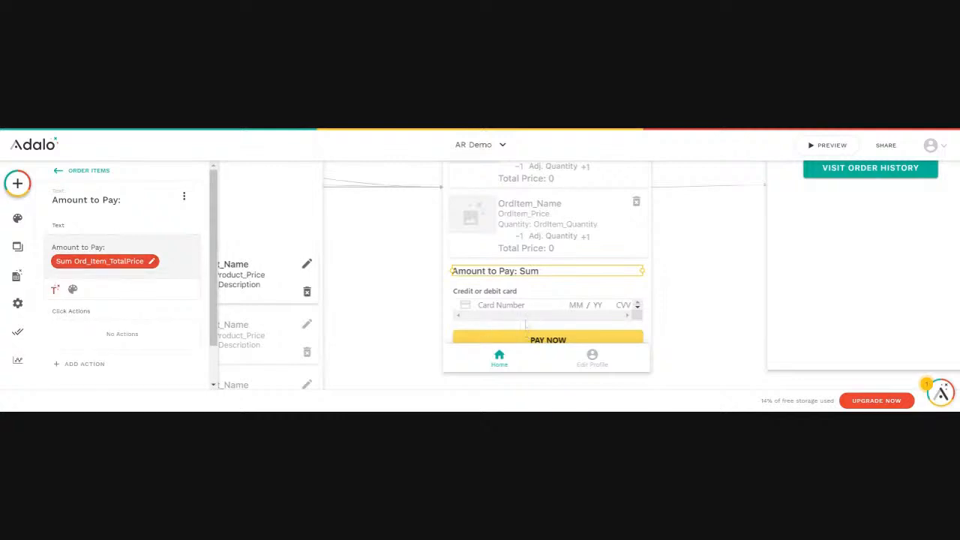
left_click(525, 324)
scroll(114, 336, "down", 1)
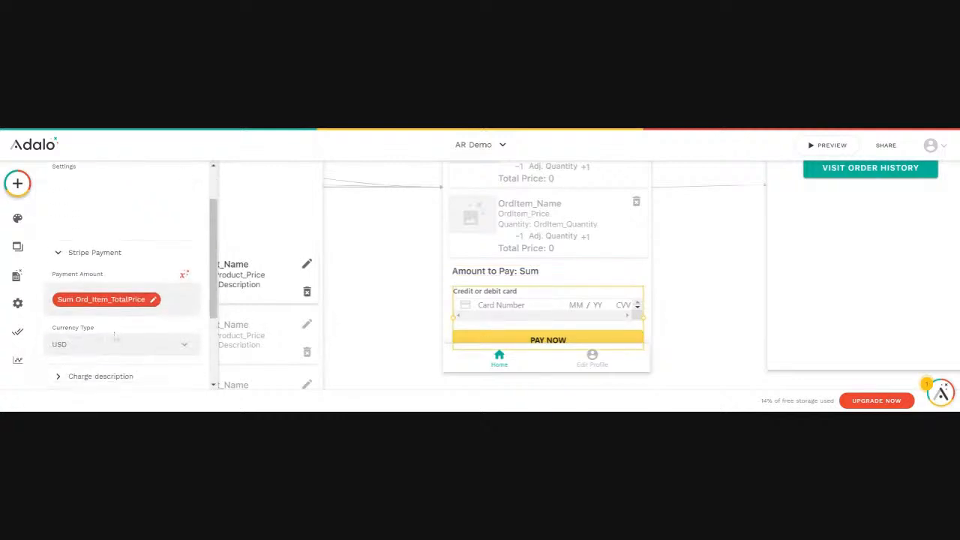
left_click(105, 300)
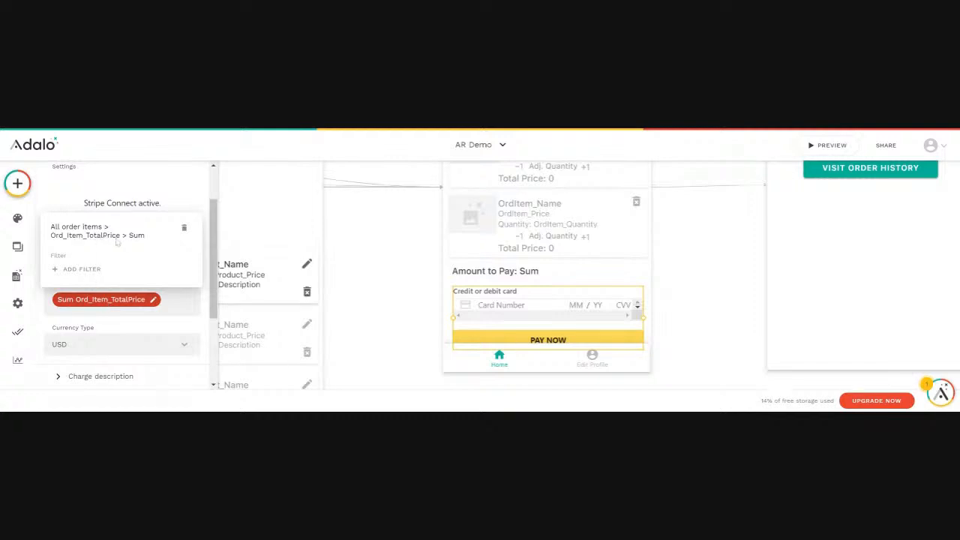
left_click(361, 239)
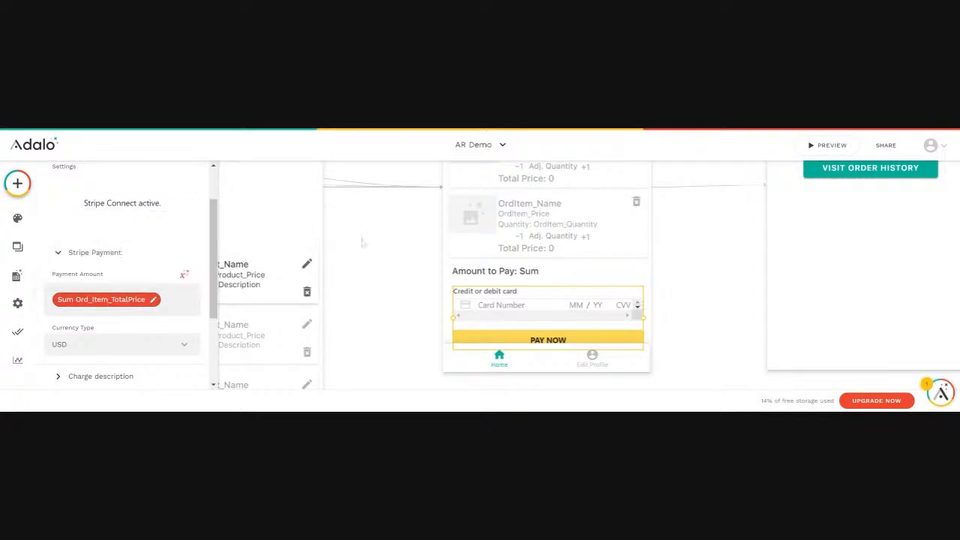
Preview the cart and try the Pay Now button without card details, then close the preview.
left_click(830, 148)
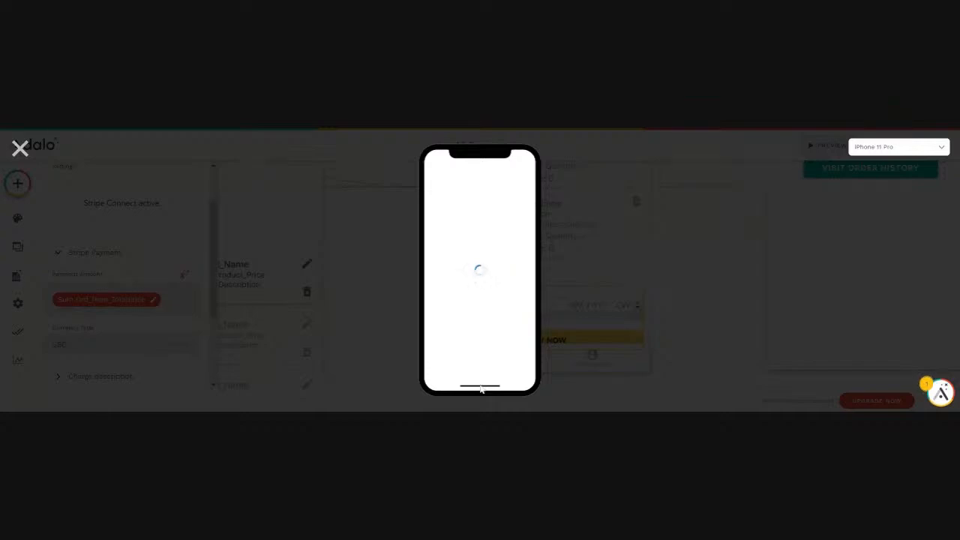
left_click(480, 303)
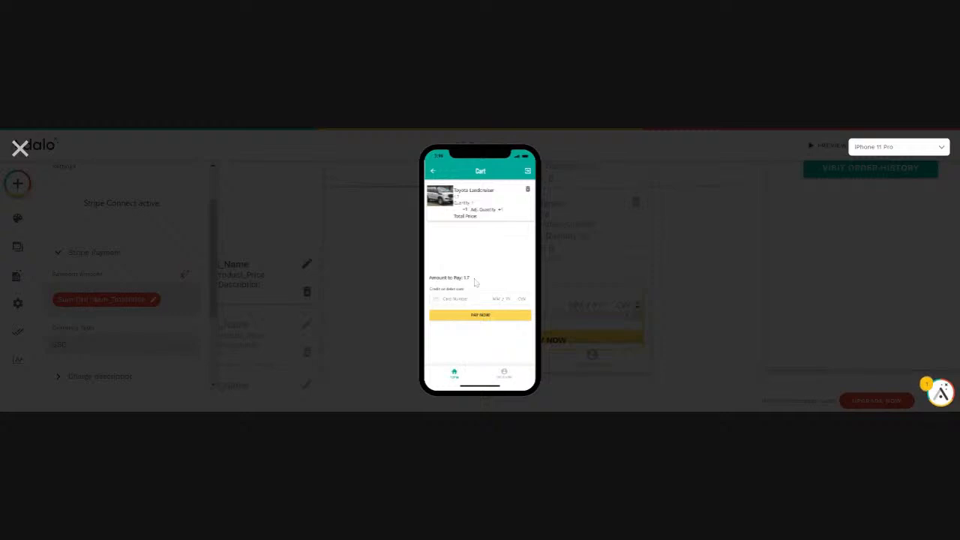
left_click(480, 317)
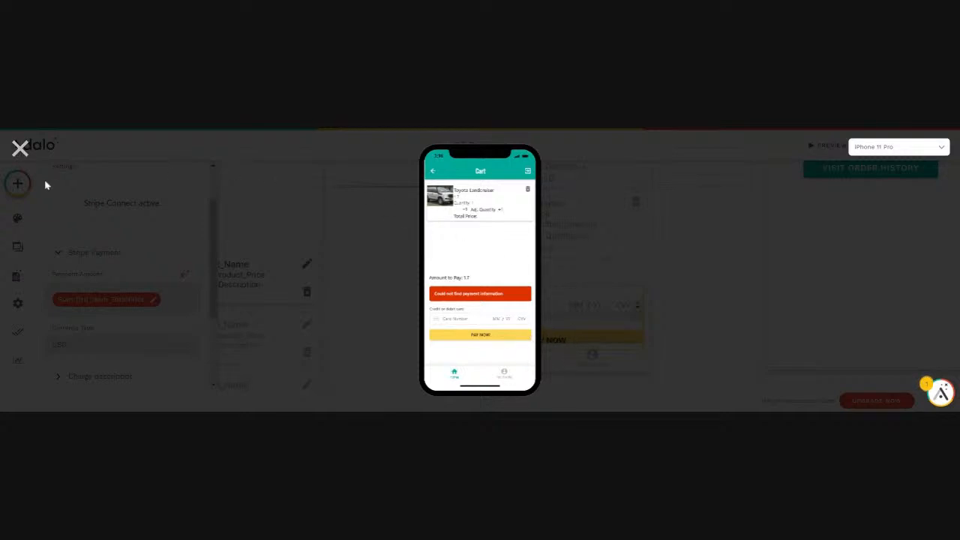
left_click(19, 149)
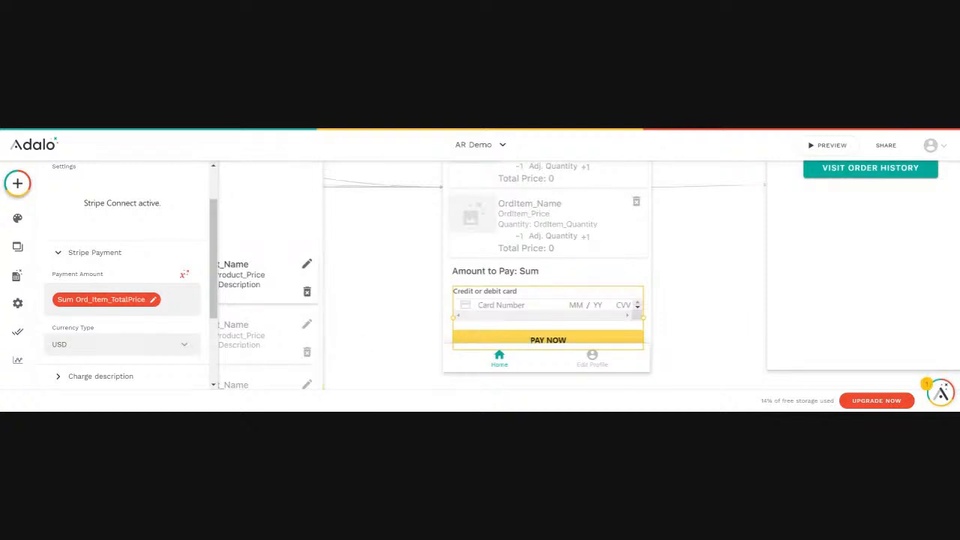
Set the Stripe Payment charge description to the Logged In User's User_Full Name.
scroll(170, 324, "down", 3)
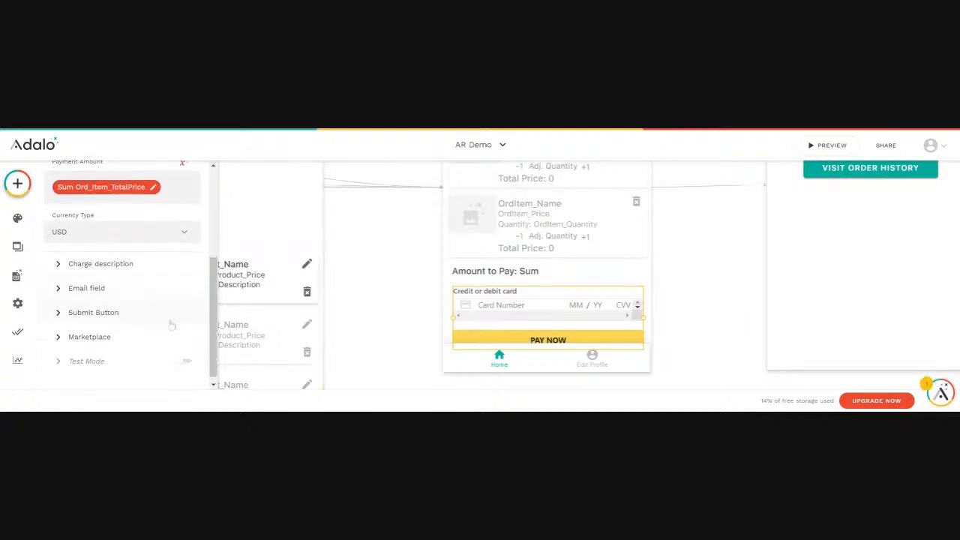
left_click(106, 264)
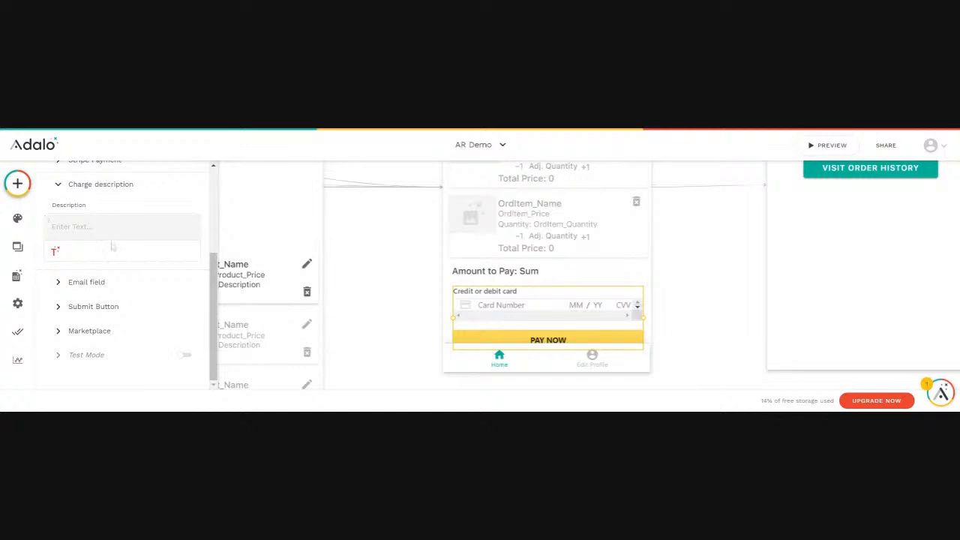
left_click(55, 251)
mouse_move(66, 283)
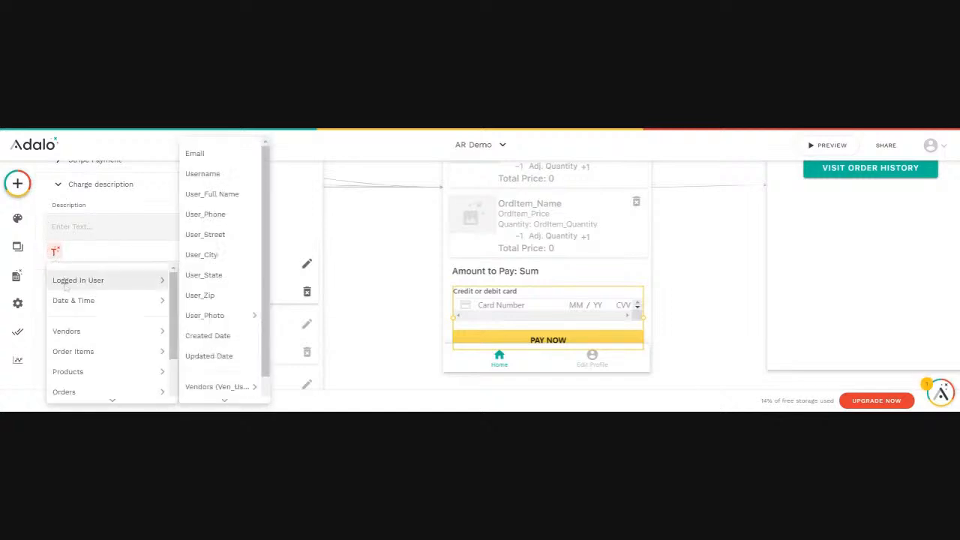
scroll(69, 300, "down", 2)
mouse_move(72, 300)
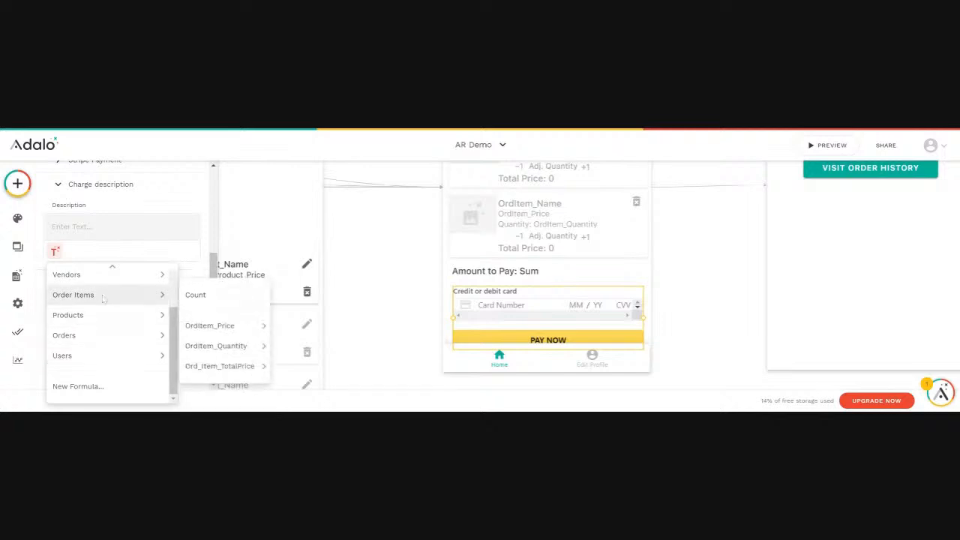
scroll(135, 318, "up", 3)
mouse_move(135, 319)
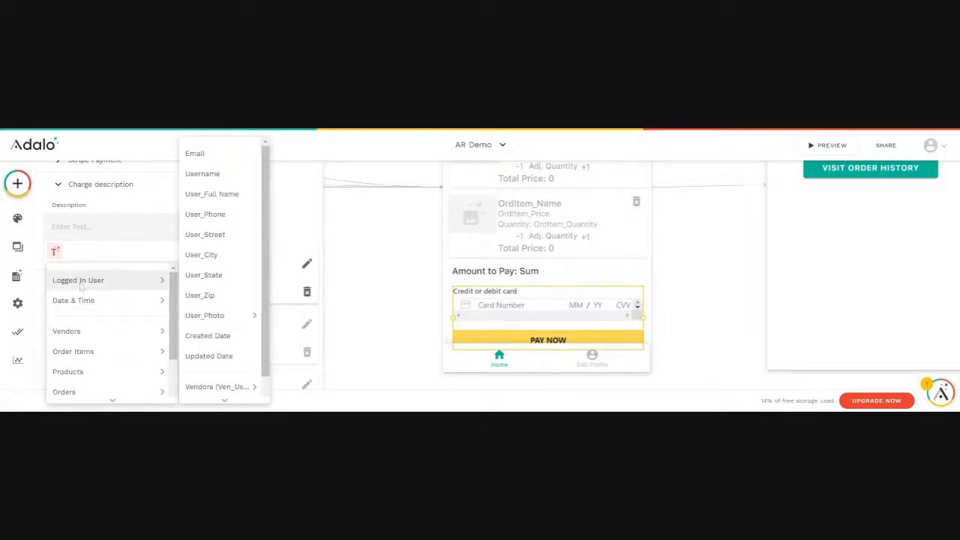
left_click(205, 196)
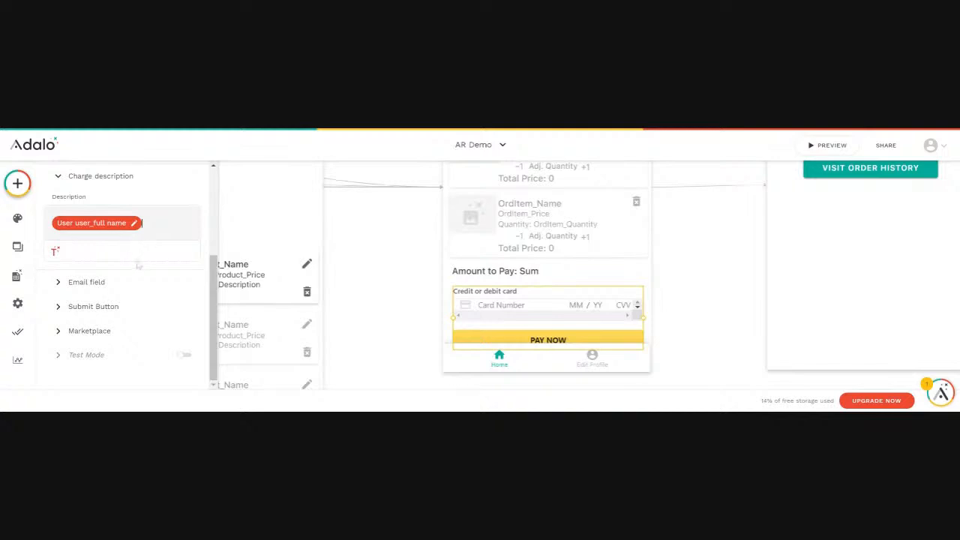
Set the Stripe Payment buyer email to the Logged In User's Email.
left_click(87, 285)
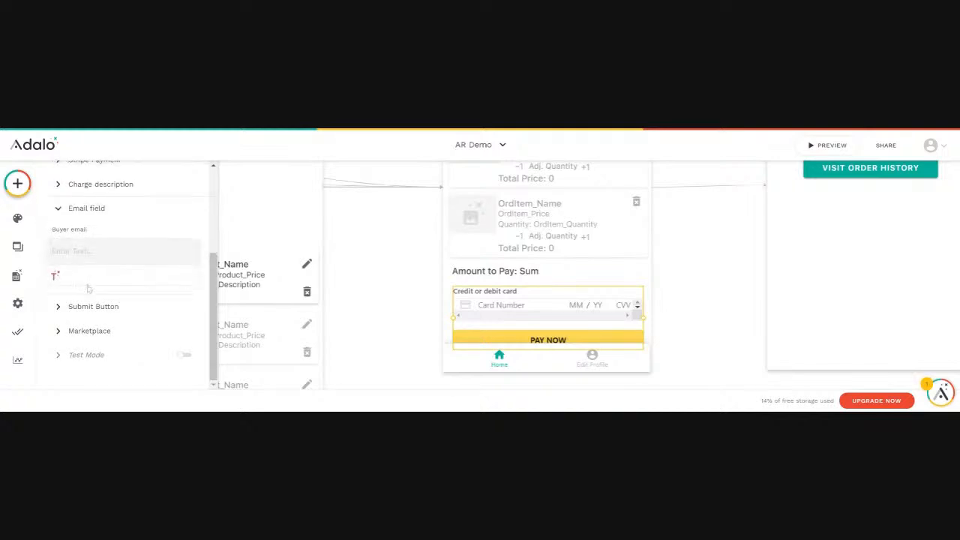
left_click(55, 276)
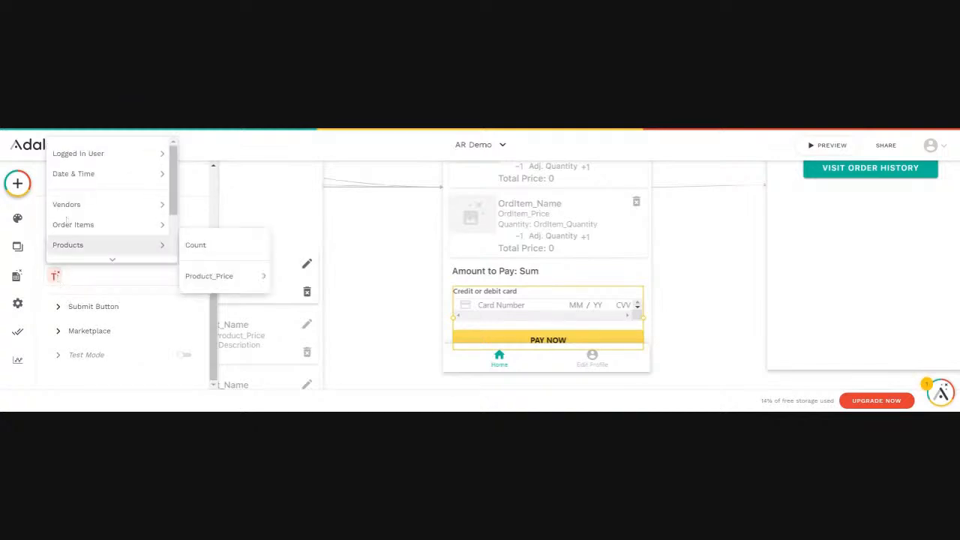
mouse_move(78, 155)
left_click(200, 154)
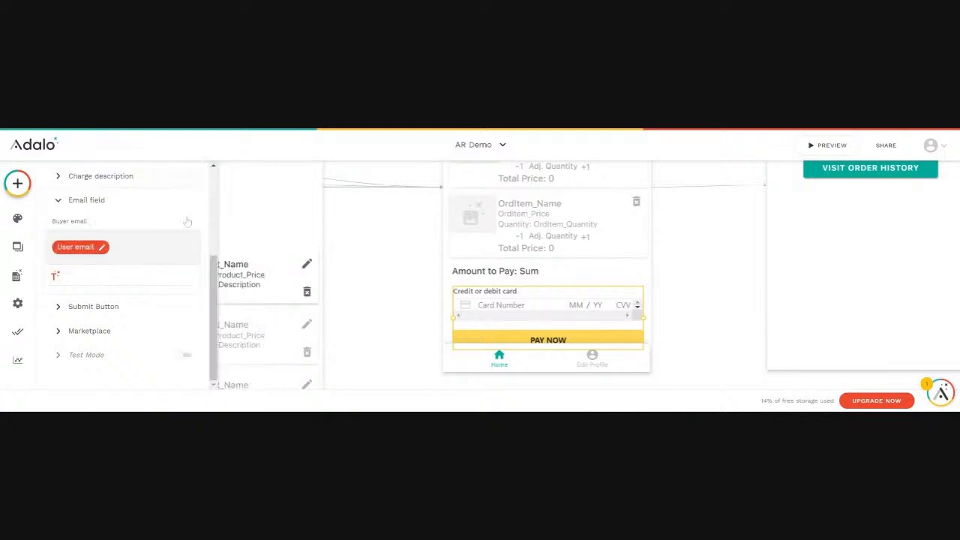
Review the Submit Button's after-payment actions and colours, then deselect the component.
left_click(92, 310)
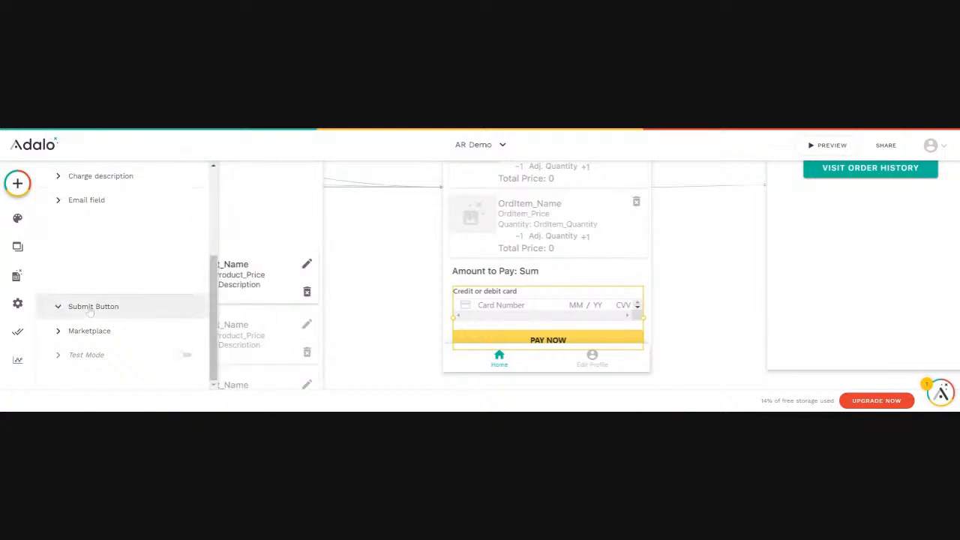
scroll(125, 305, "down", 3)
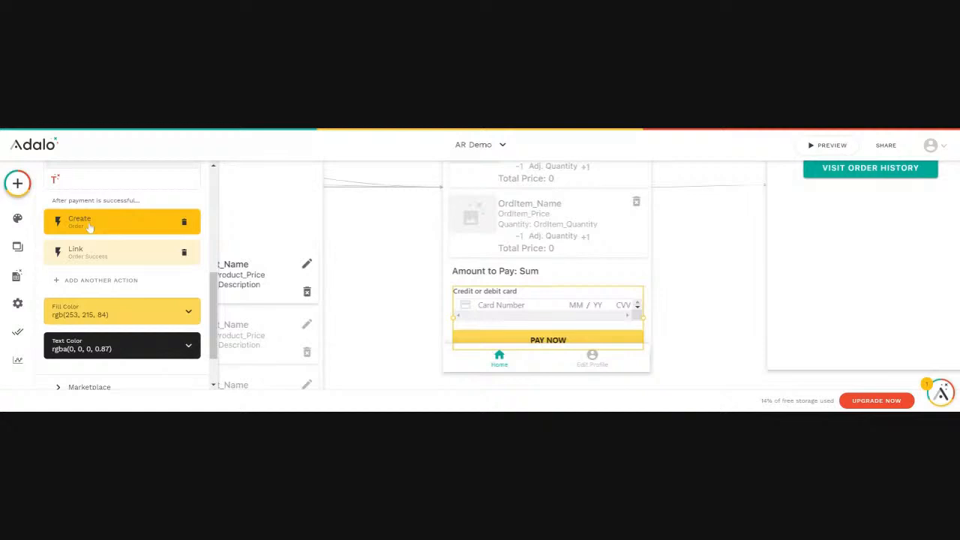
left_click(375, 273)
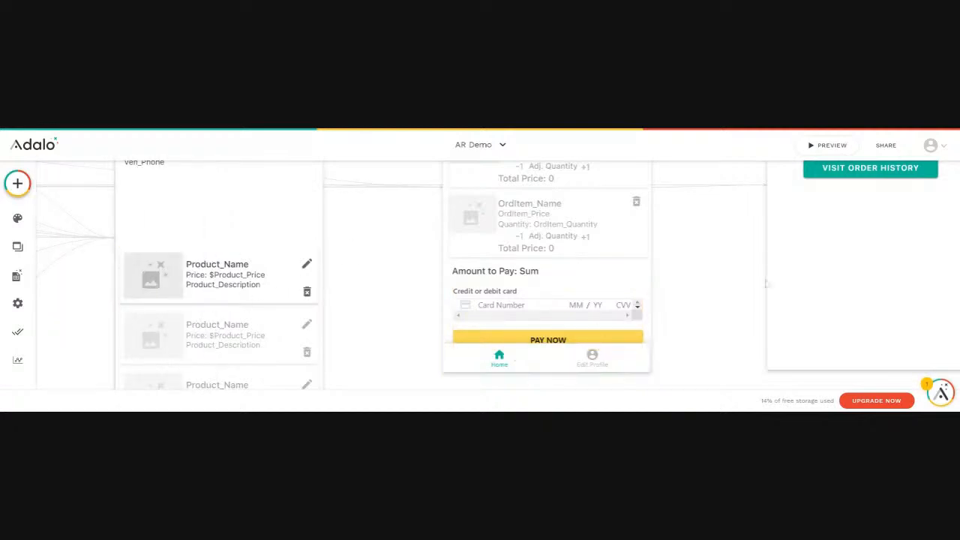
Preview the cart again and test the Pay Now button, then close the preview.
left_click(828, 146)
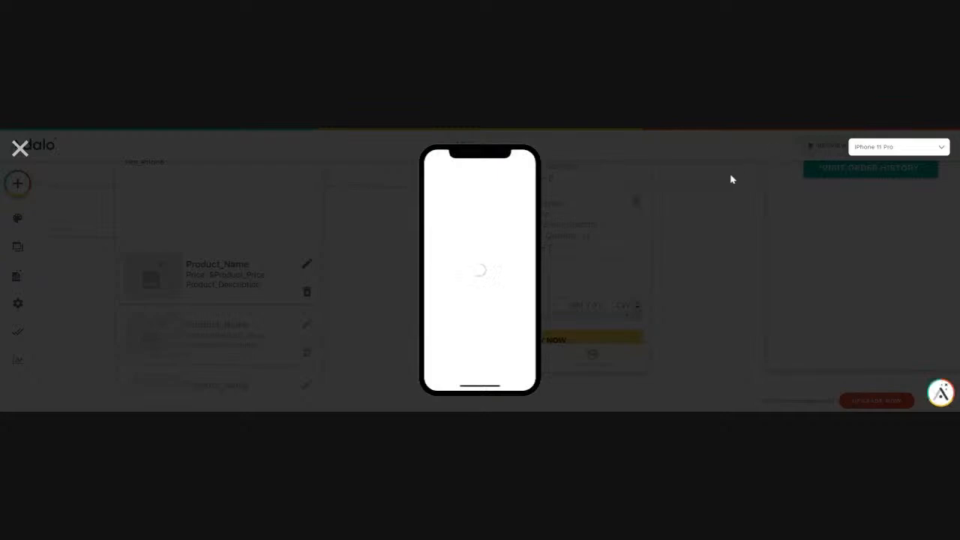
left_click(480, 301)
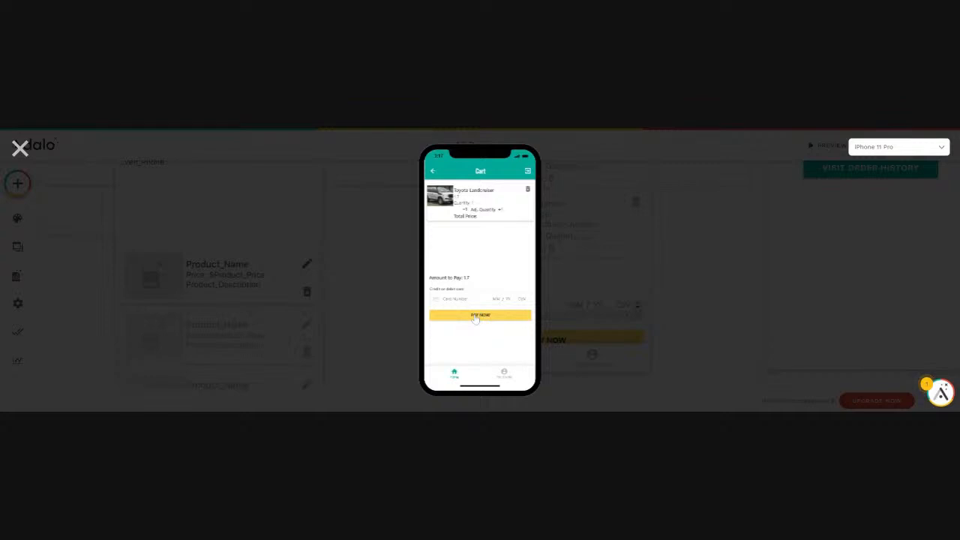
left_click(475, 316)
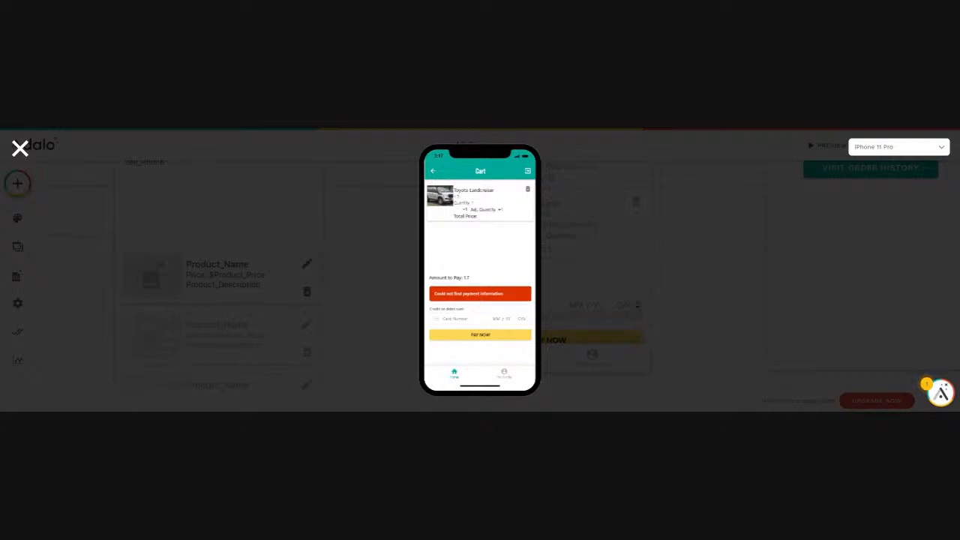
left_click(19, 148)
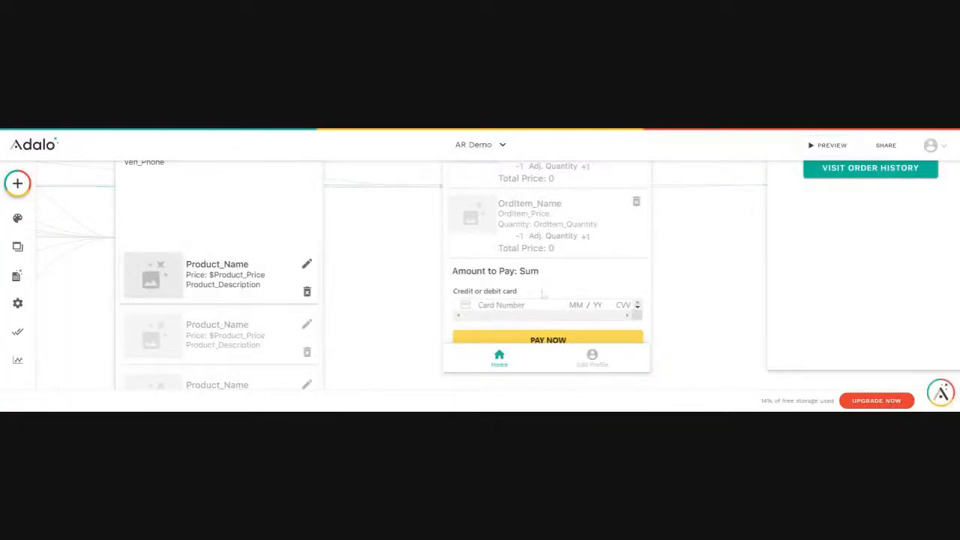
Select the Cart screen and examine its components and available data.
scroll(537, 297, "up", 2)
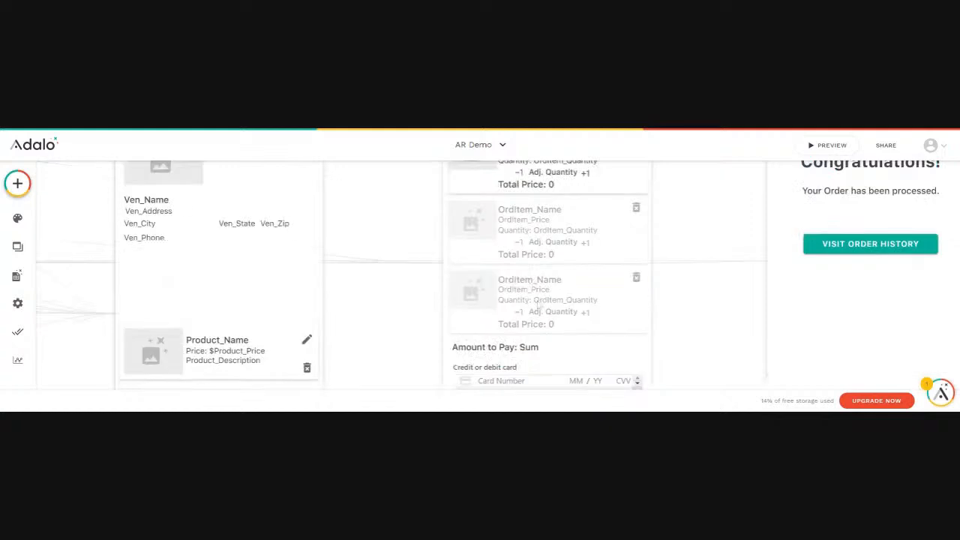
scroll(538, 330, "up", 4)
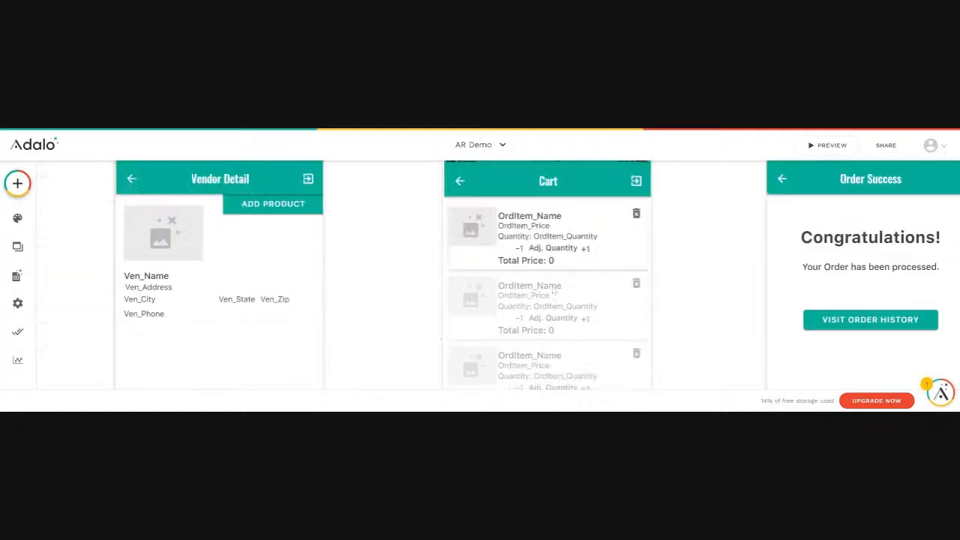
left_click(465, 224)
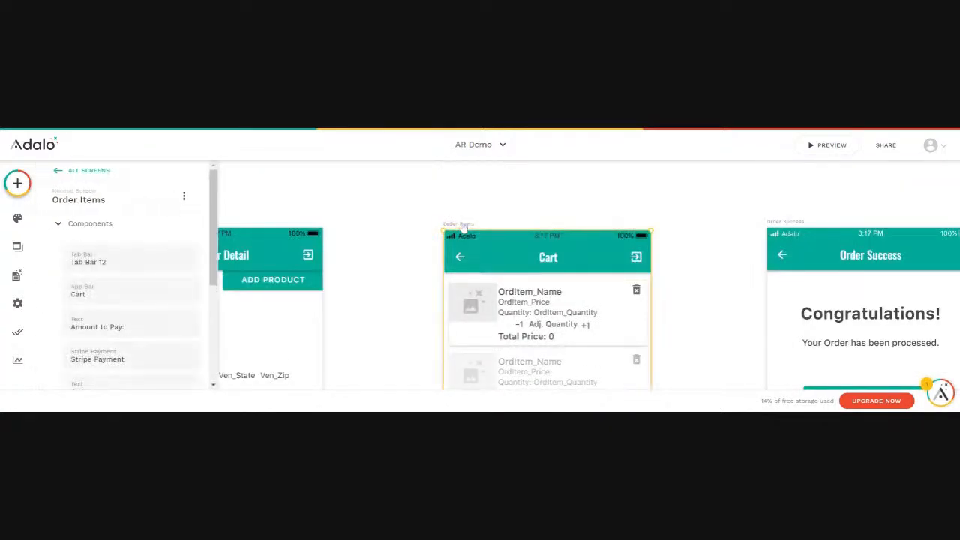
scroll(149, 340, "down", 3)
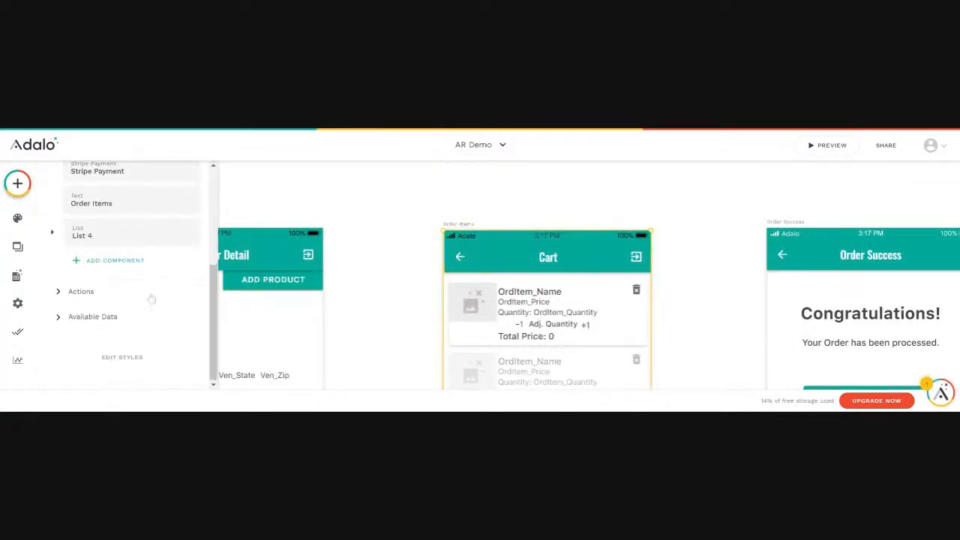
left_click(113, 318)
scroll(114, 323, "down", 2)
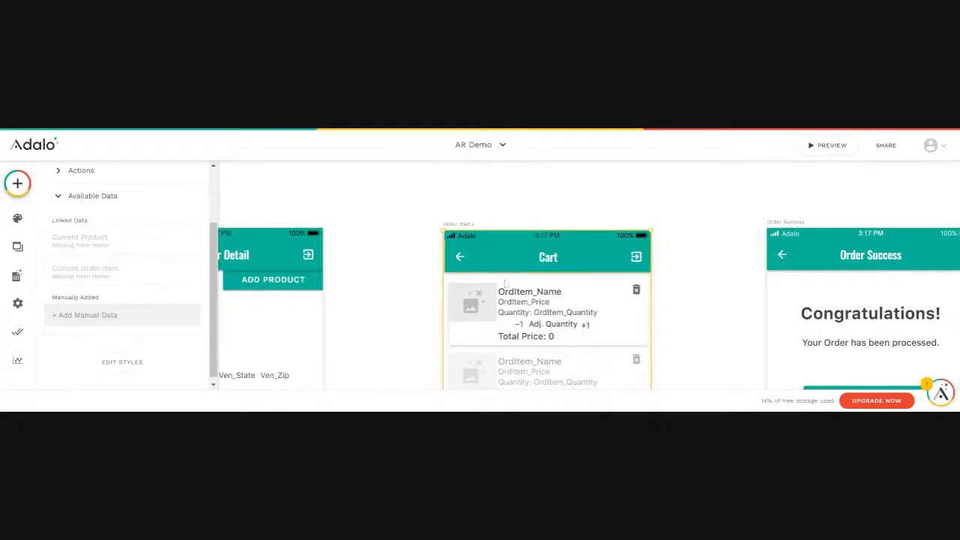
Examine the cart list's settings and each item label, including the Total Price custom formula.
left_click(525, 315)
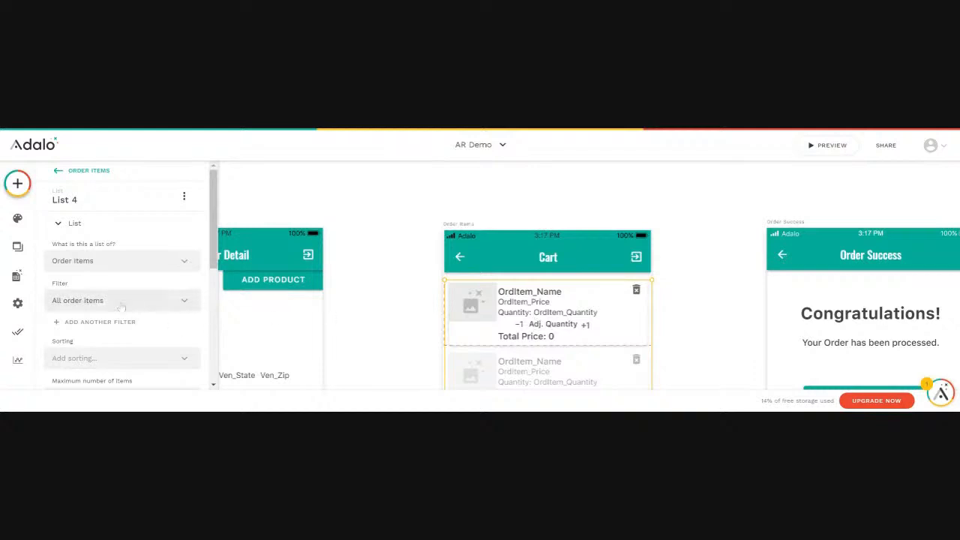
scroll(120, 304, "down", 2)
scroll(109, 310, "down", 2)
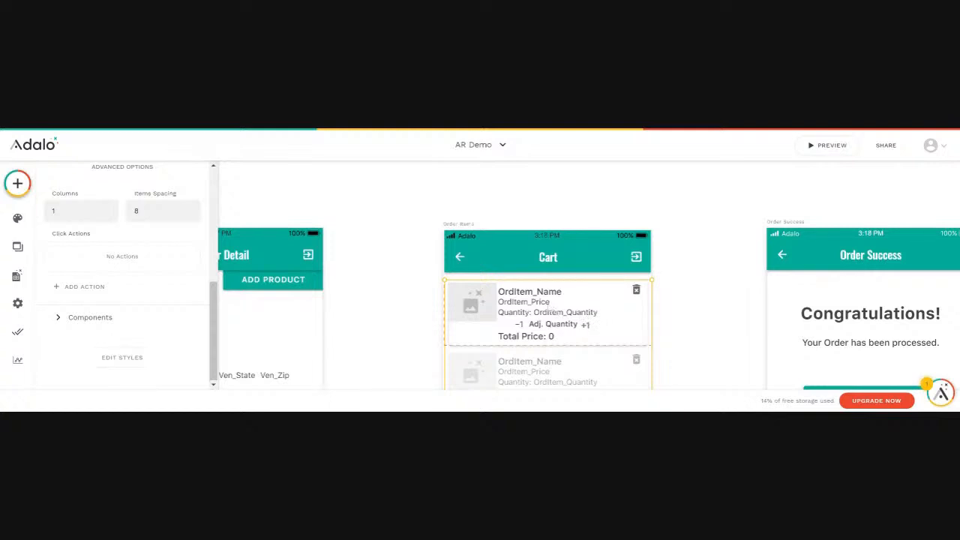
left_click(540, 295)
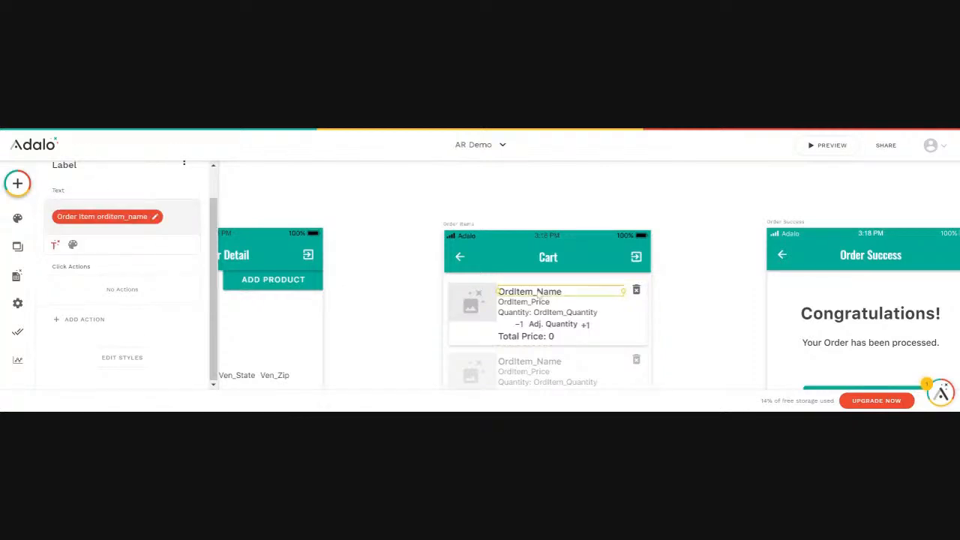
left_click(537, 304)
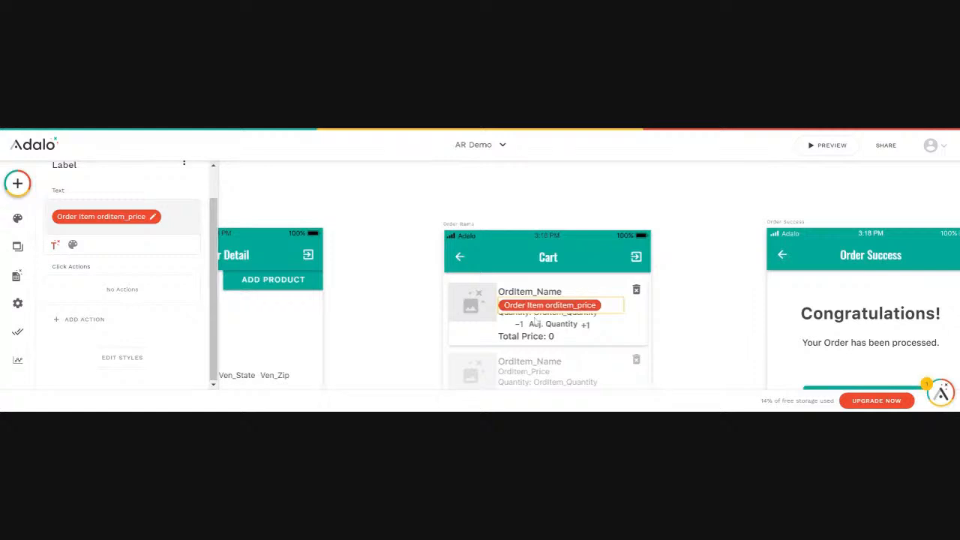
left_click(527, 315)
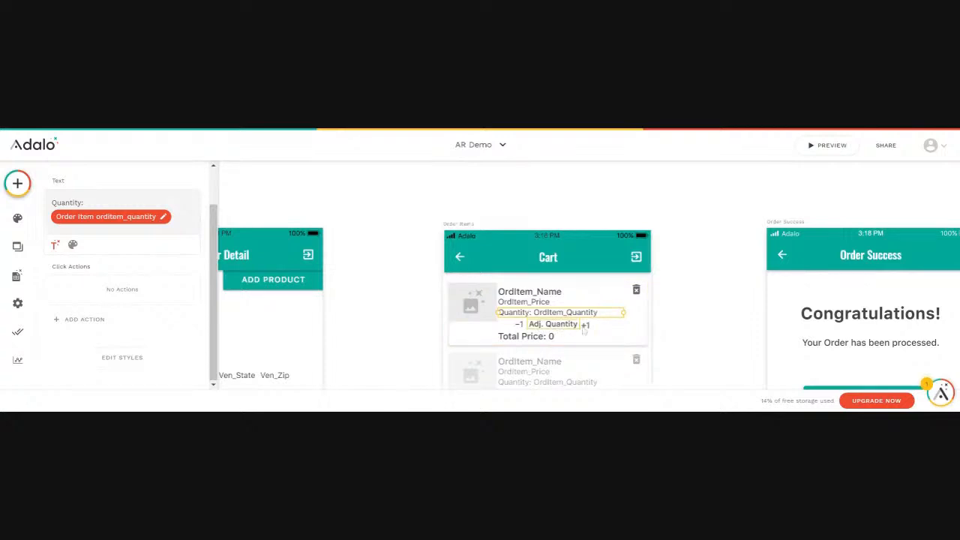
left_click(534, 338)
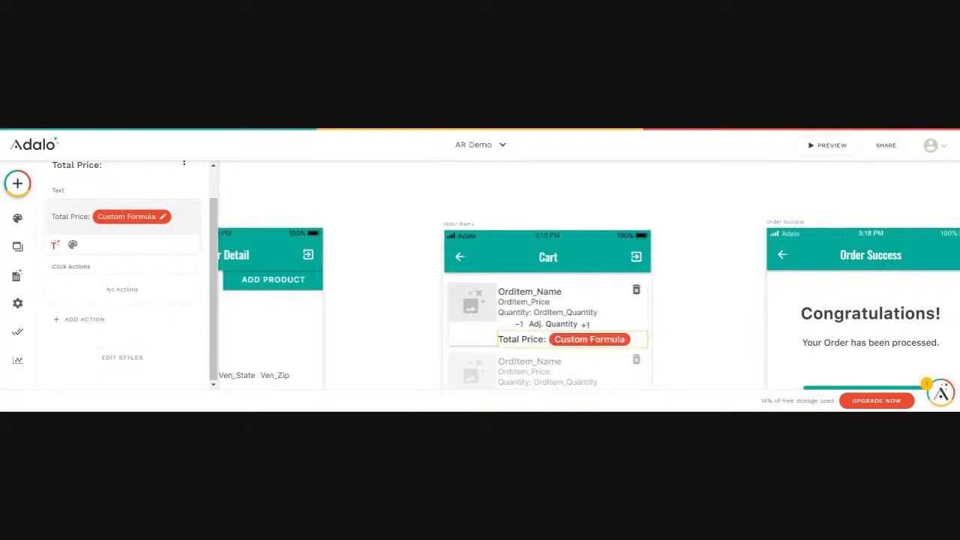
left_click(136, 217)
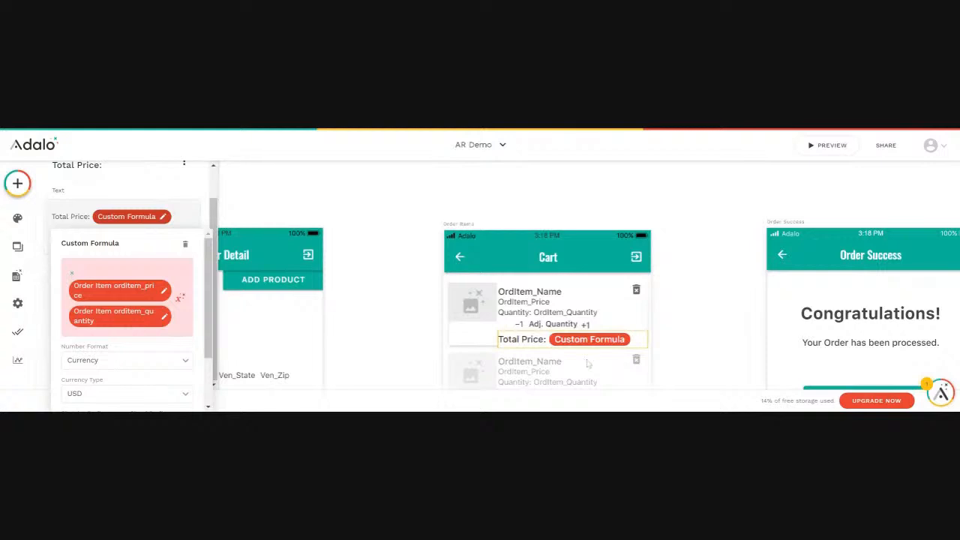
left_click(582, 375)
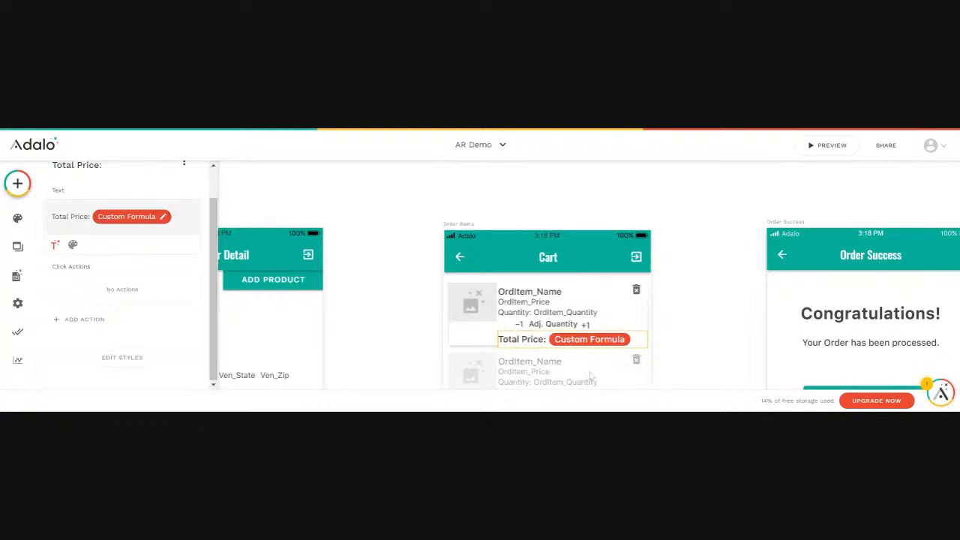
Re-insert the Amount to Pay text's value as the Sum of Order Items' Ord_Item_TotalPrice.
scroll(591, 377, "down", 2)
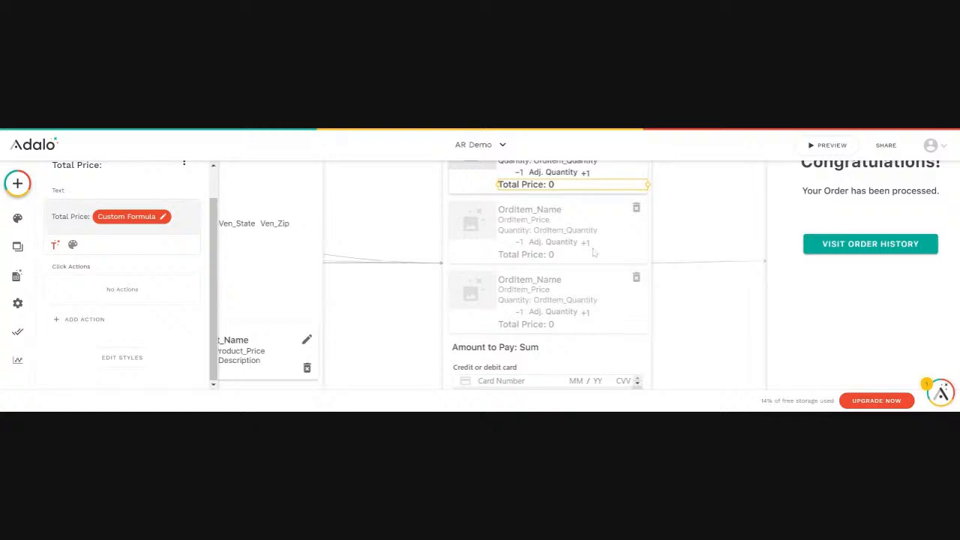
left_click(600, 277)
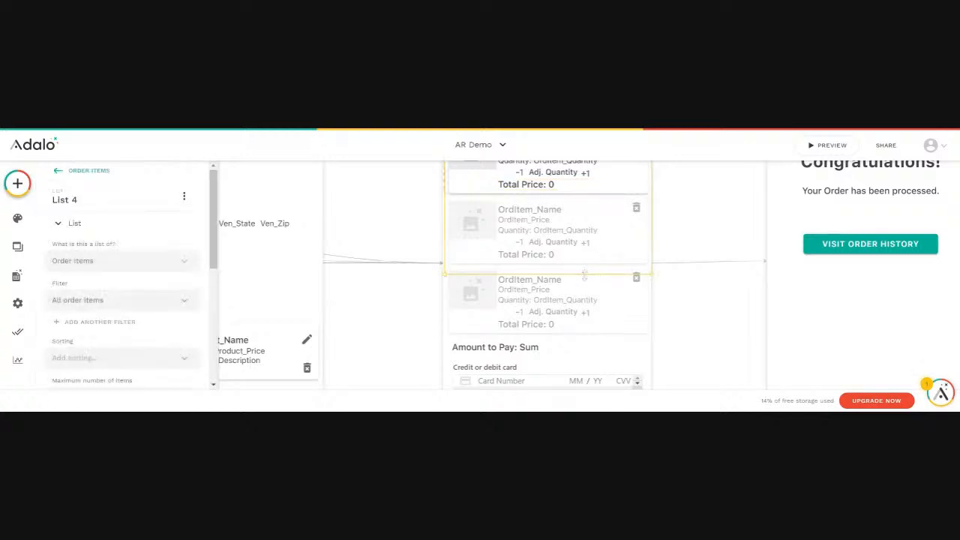
left_click_drag(581, 263, 581, 266)
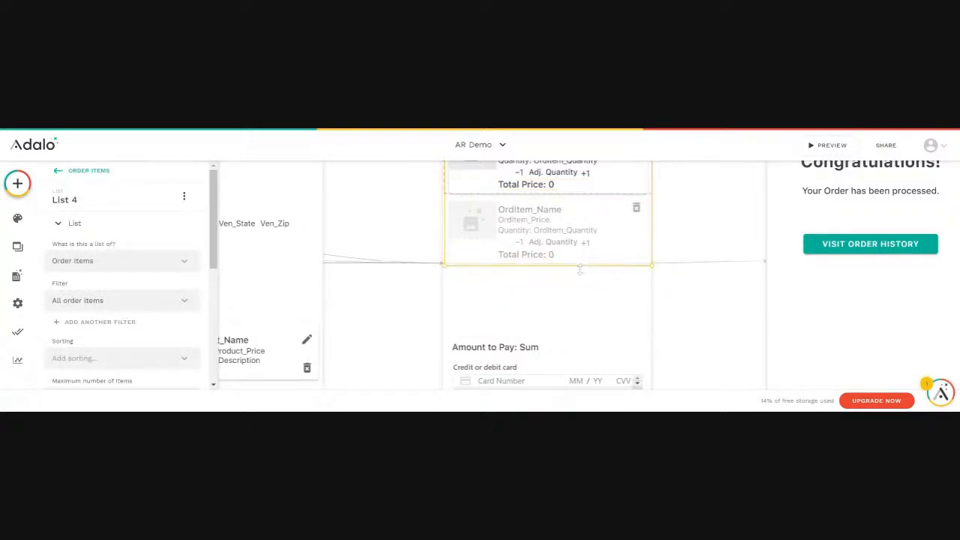
left_click(507, 351)
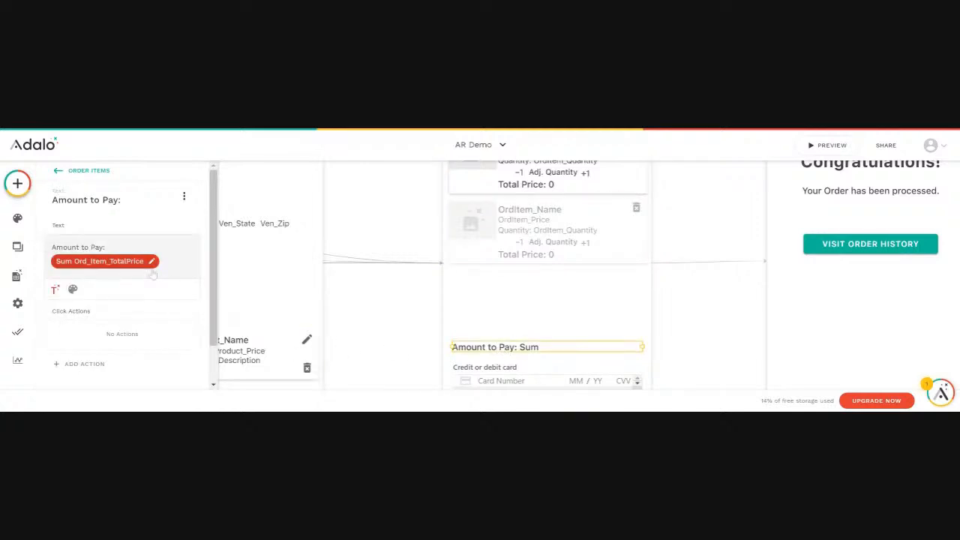
left_click(125, 267)
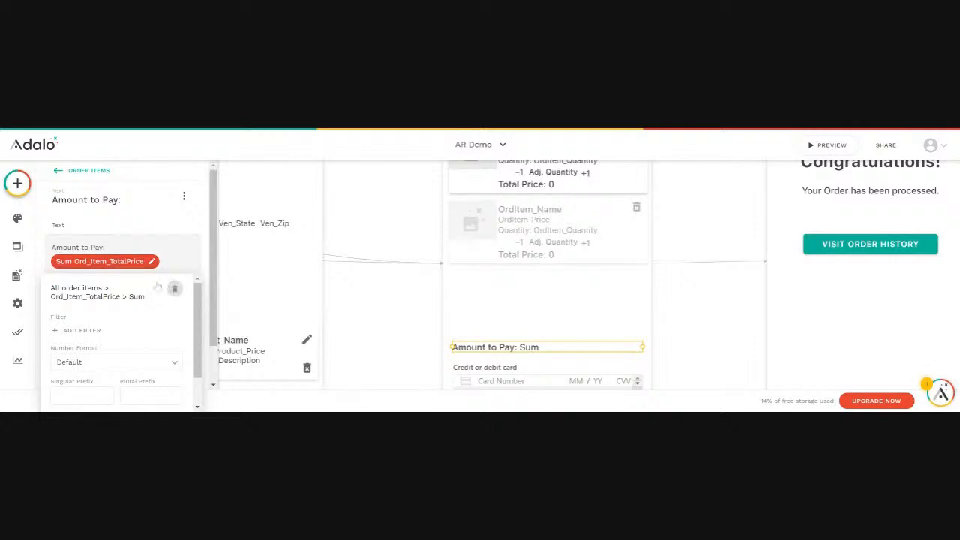
left_click(175, 289)
left_click(55, 270)
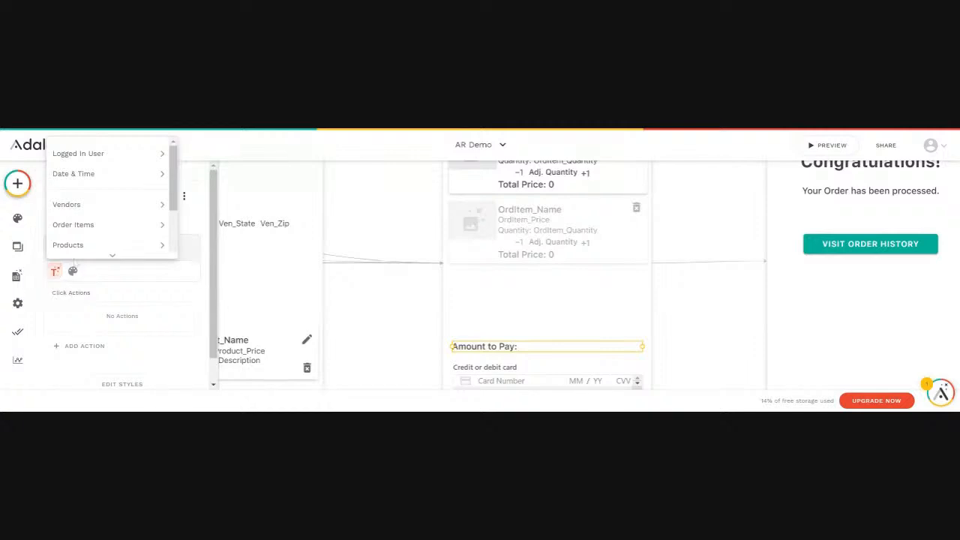
mouse_move(137, 180)
scroll(174, 209, "down", 2)
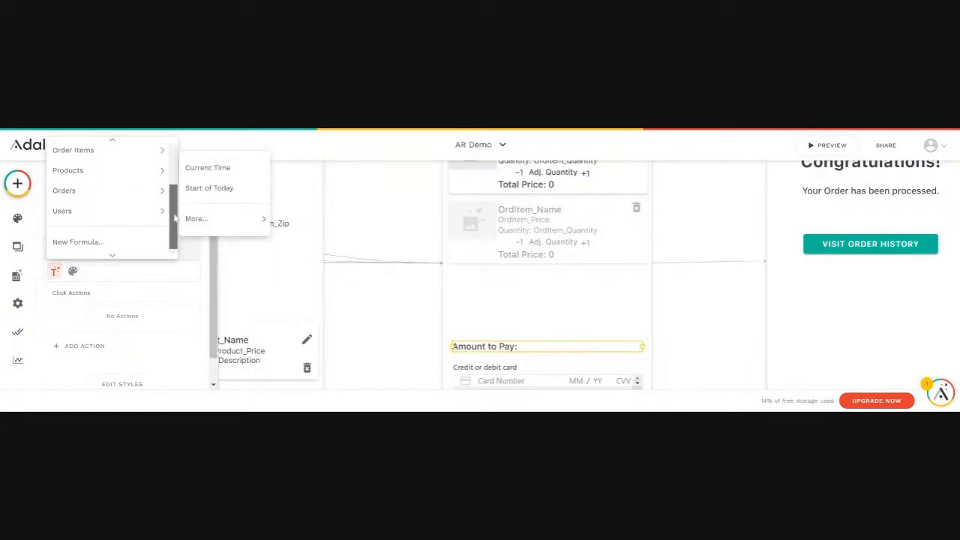
scroll(173, 210, "up", 2)
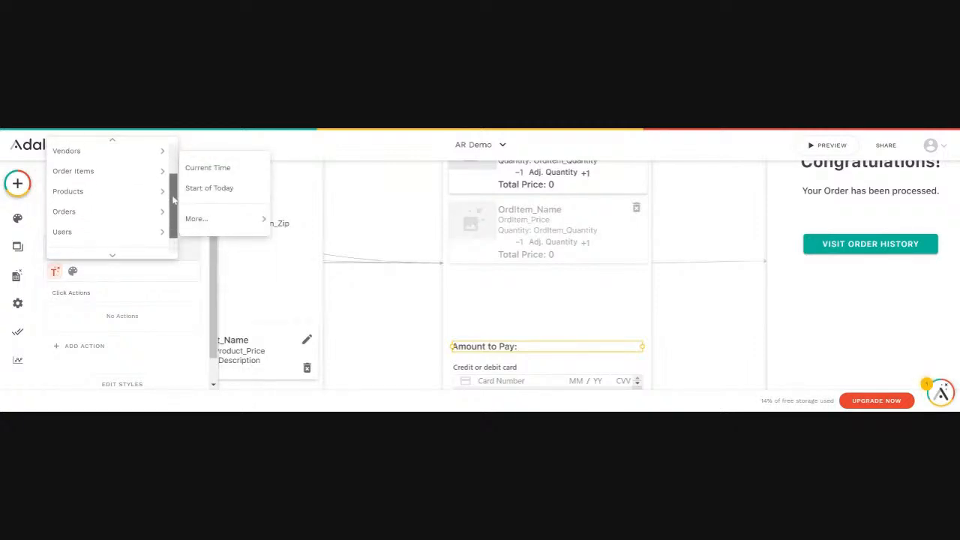
mouse_move(109, 173)
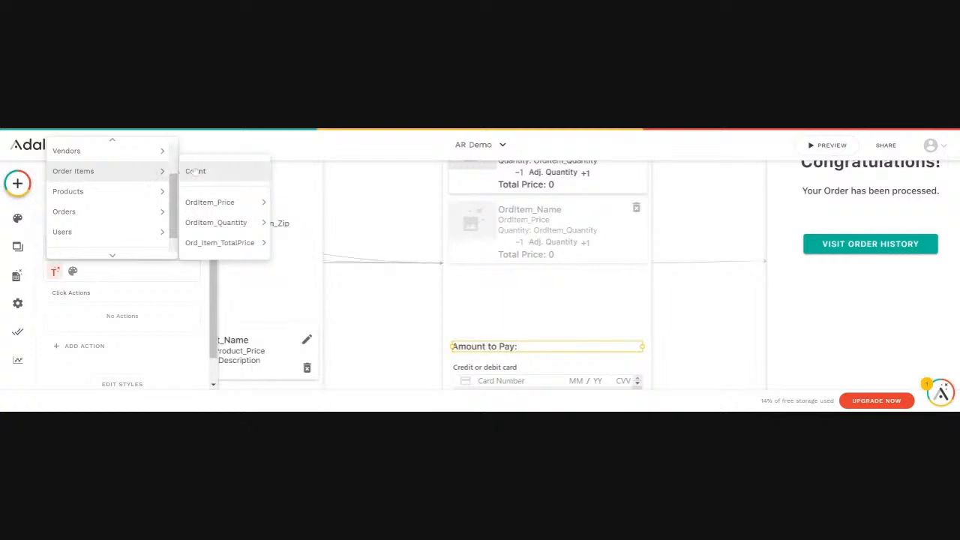
mouse_move(222, 246)
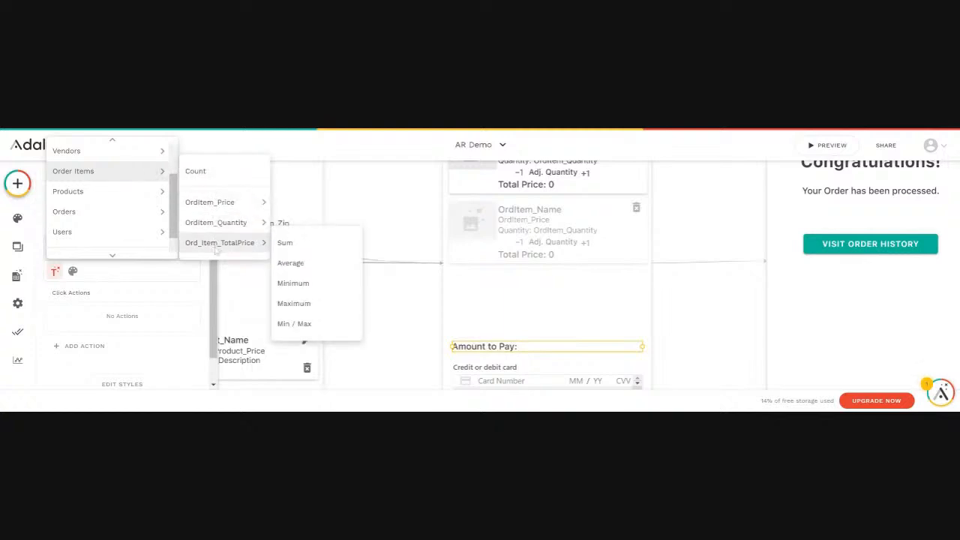
left_click(288, 243)
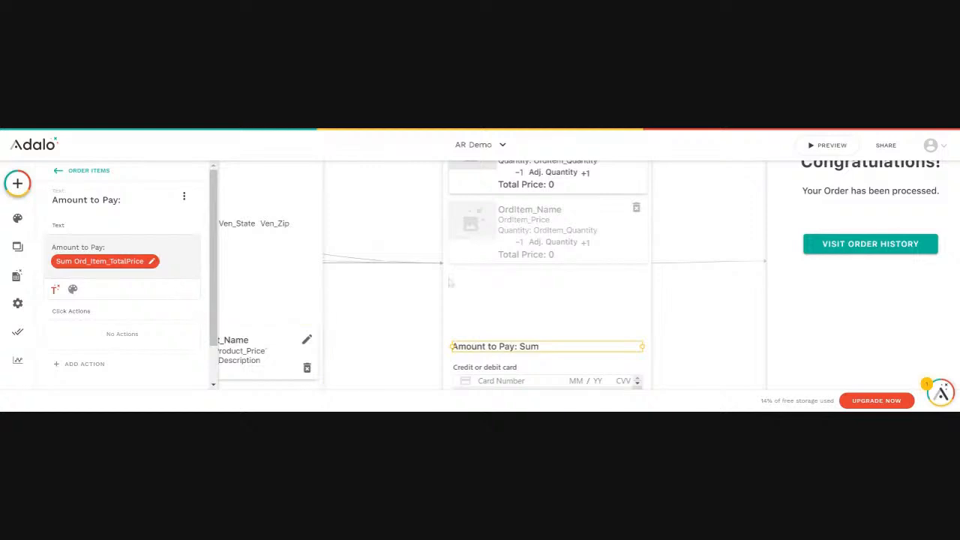
Preview the app, open the cart, try the Pay Now button, and close the preview.
left_click(828, 145)
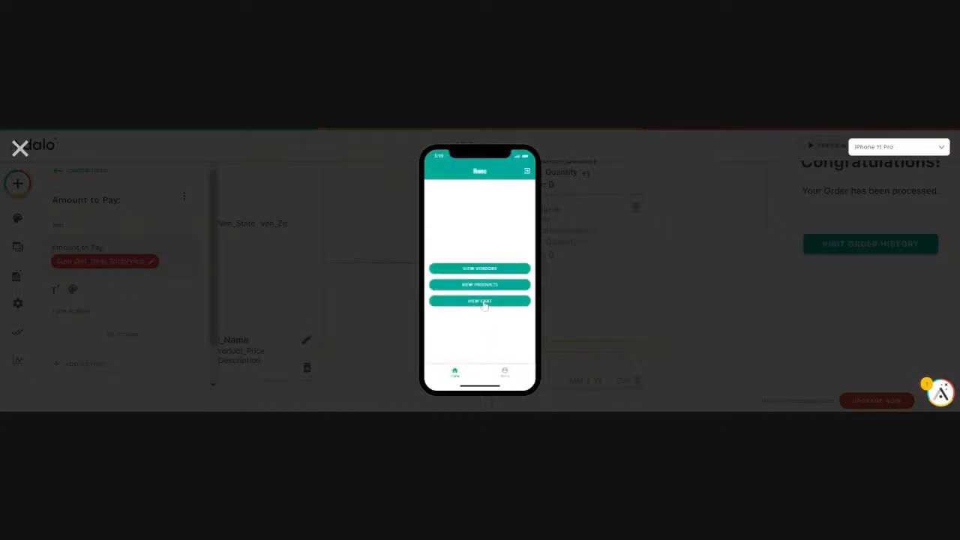
left_click(482, 302)
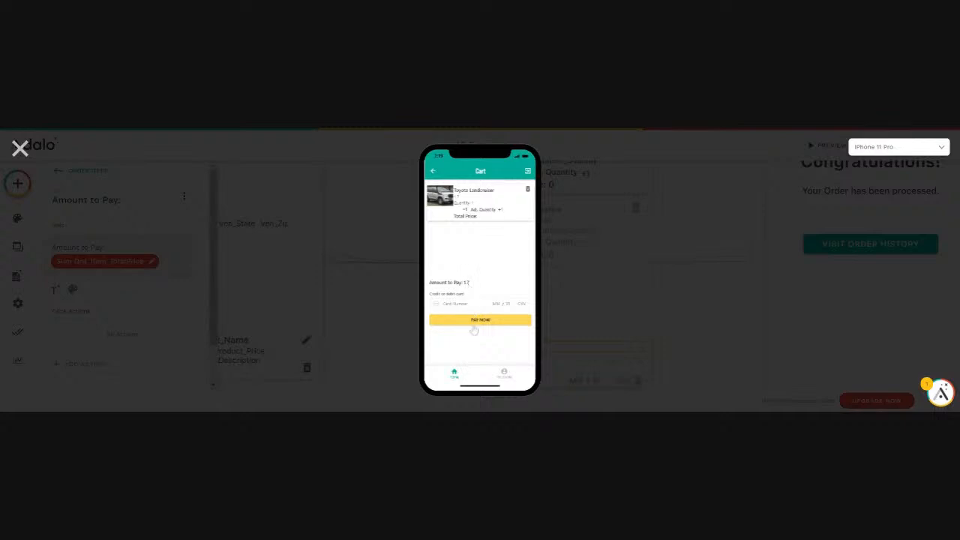
left_click(474, 327)
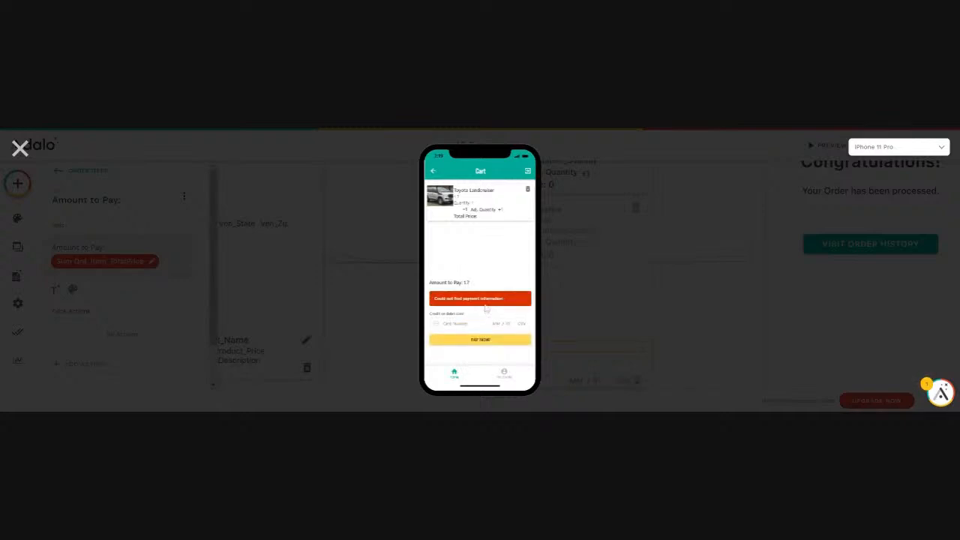
left_click(21, 150)
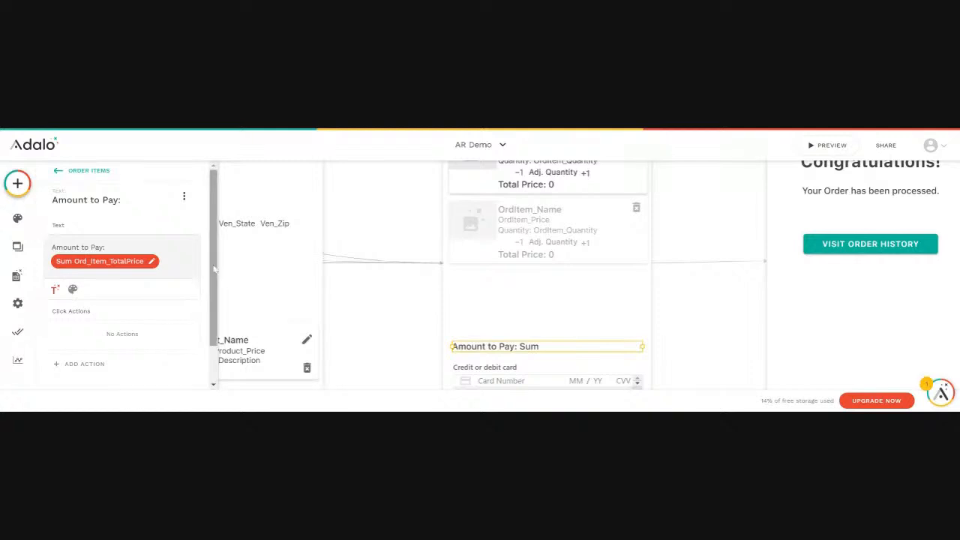
Inspect the Stripe Payment component's Charge description and browse its available magic text options.
scroll(570, 327, "down", 2)
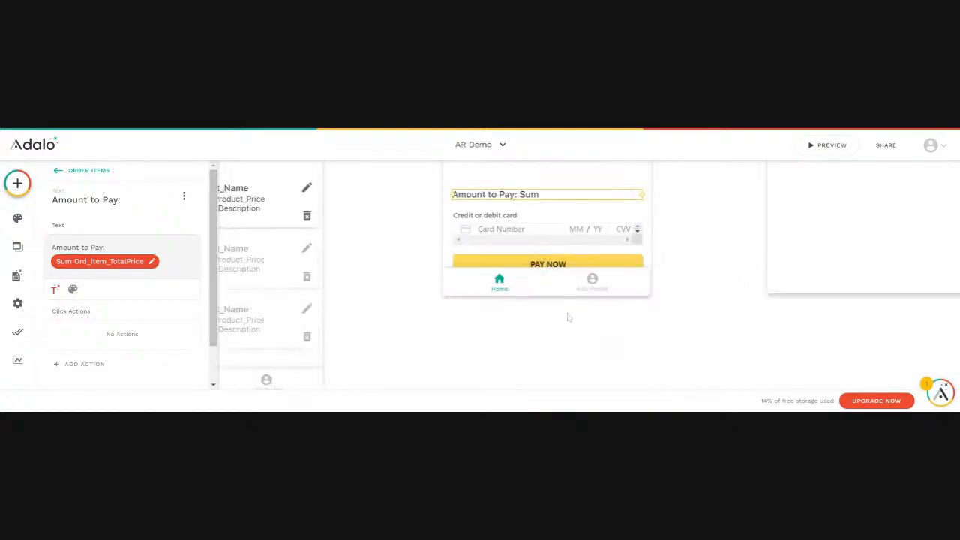
left_click(540, 238)
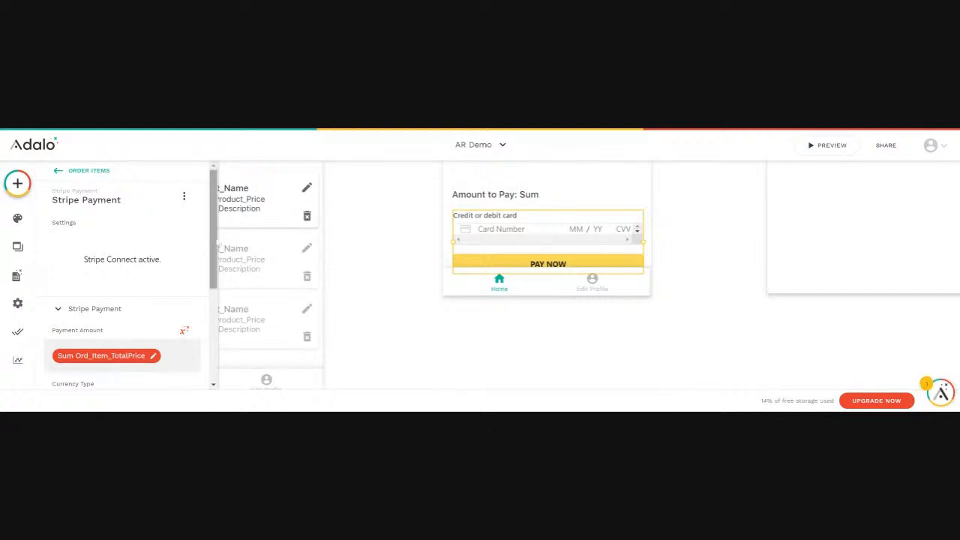
left_click_drag(213, 236, 211, 330)
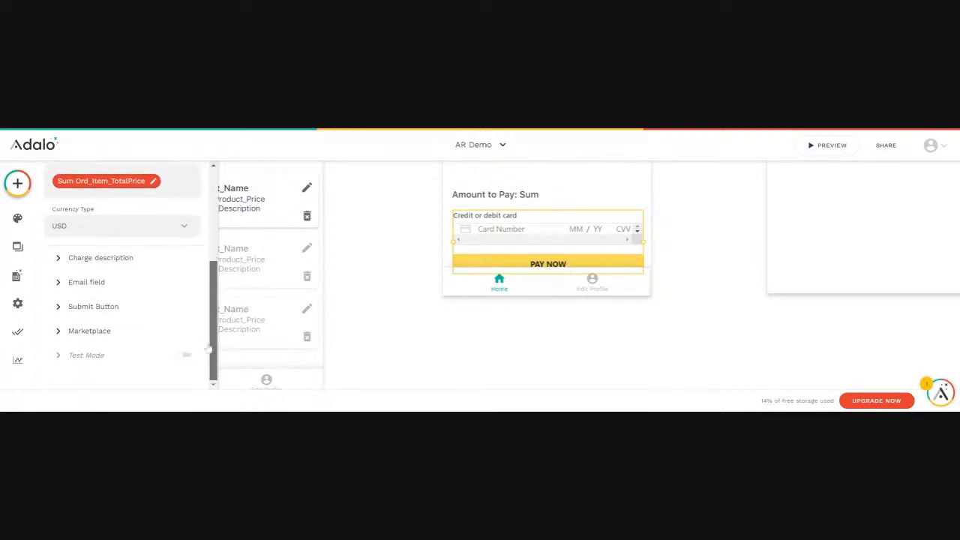
left_click(89, 257)
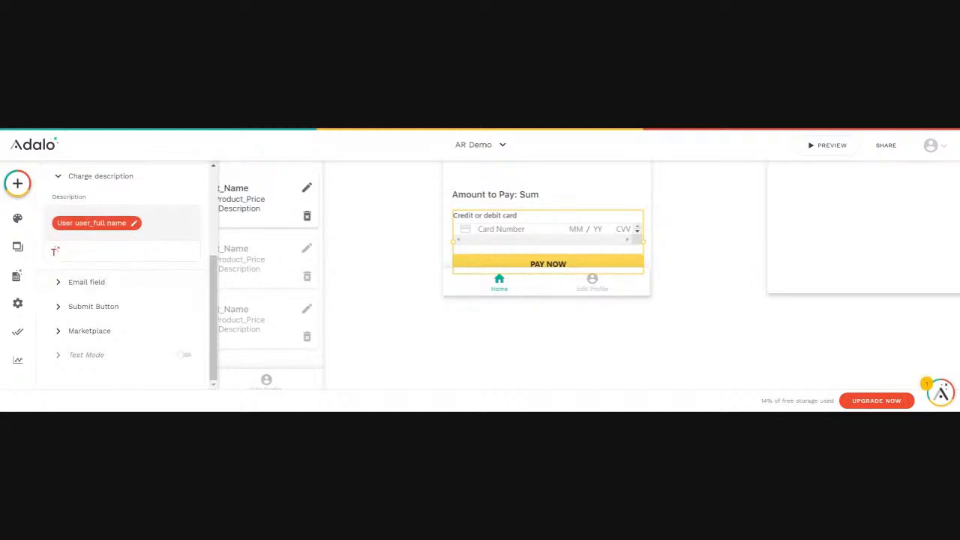
left_click(55, 252)
mouse_move(73, 285)
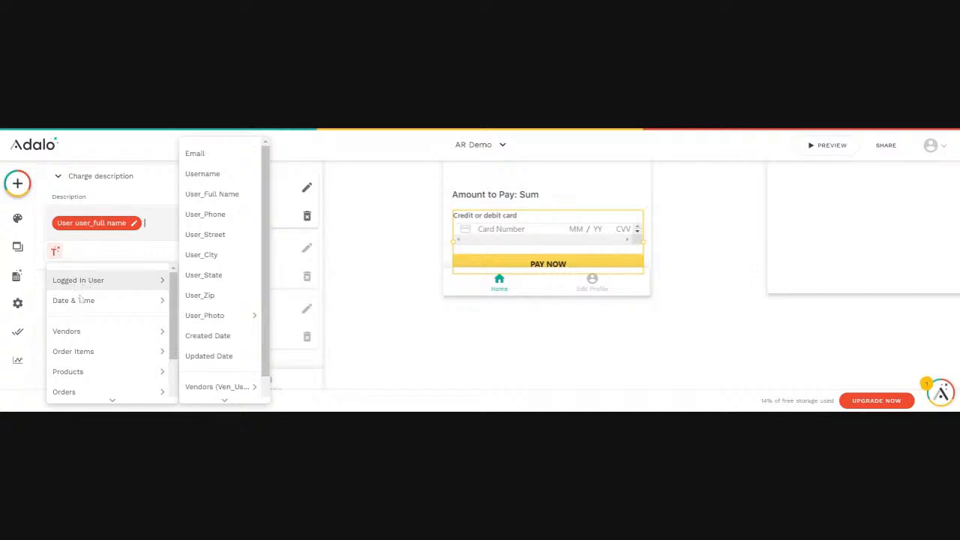
scroll(88, 351, "down", 2)
mouse_move(85, 341)
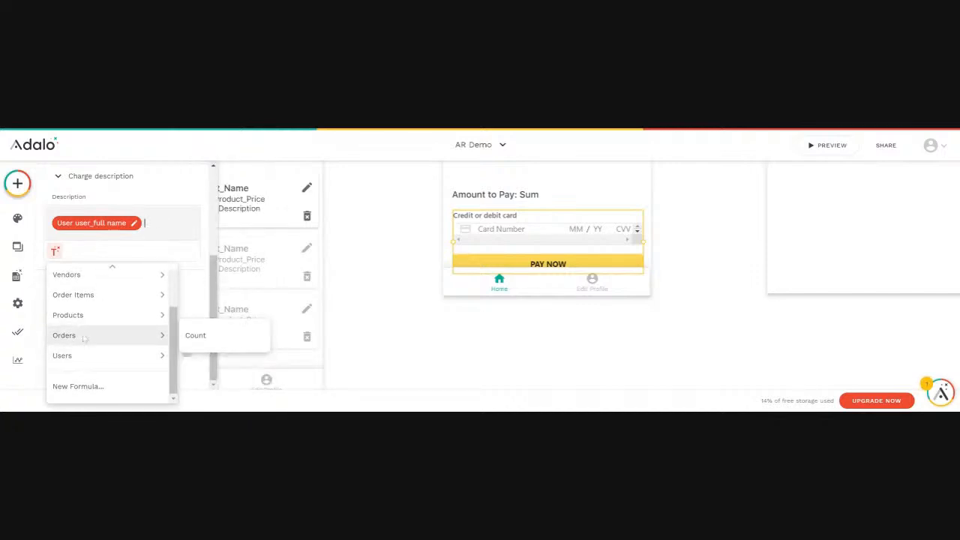
mouse_move(207, 330)
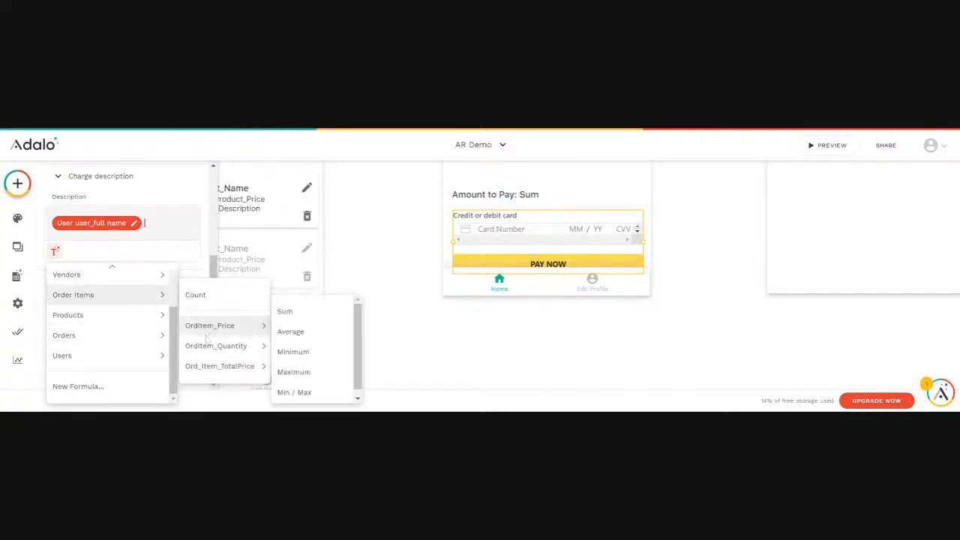
scroll(107, 315, "up", 2)
mouse_move(114, 304)
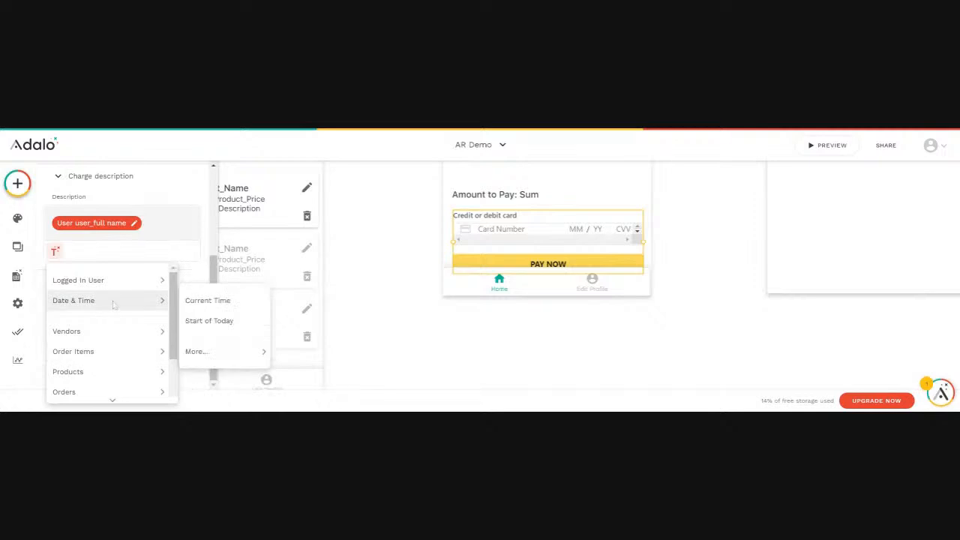
left_click(421, 364)
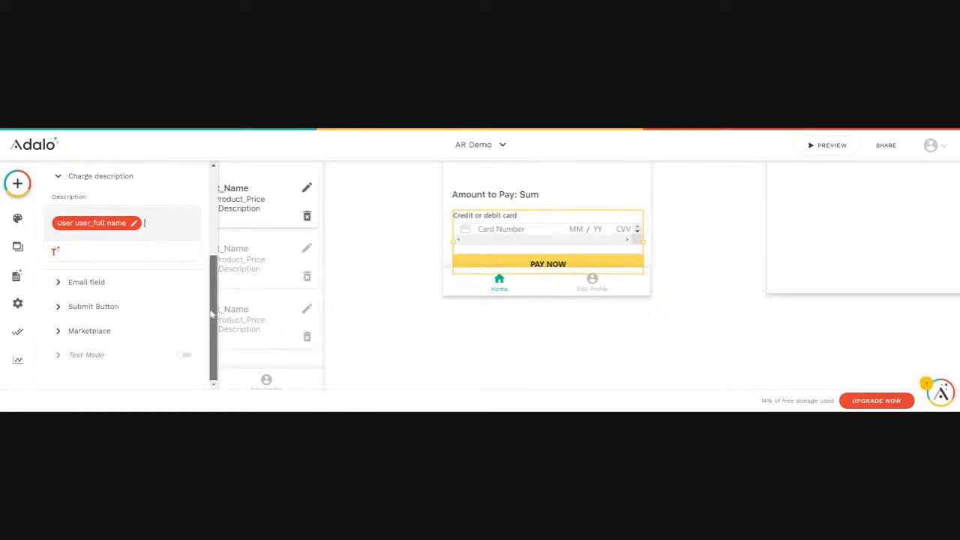
left_click_drag(213, 310, 212, 217)
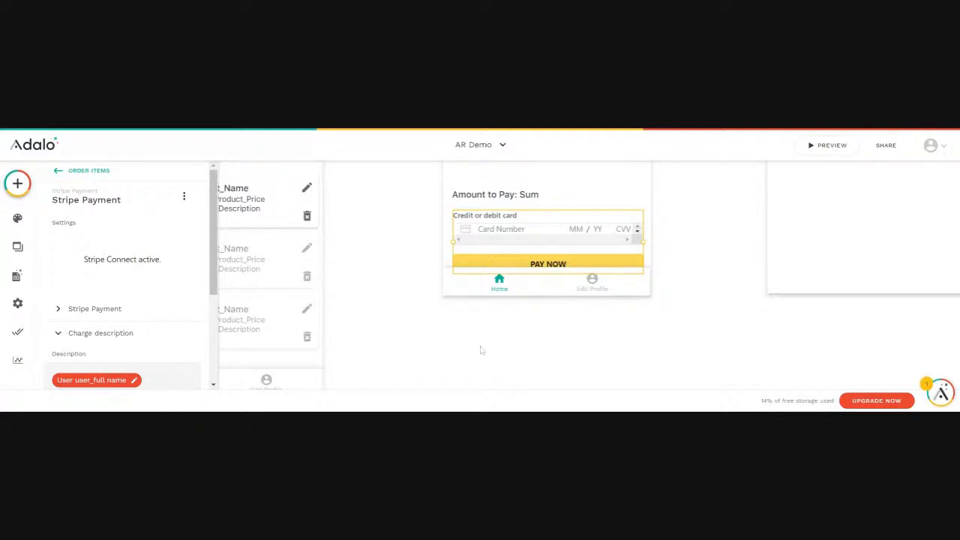
left_click(443, 354)
scroll(697, 341, "up", 5)
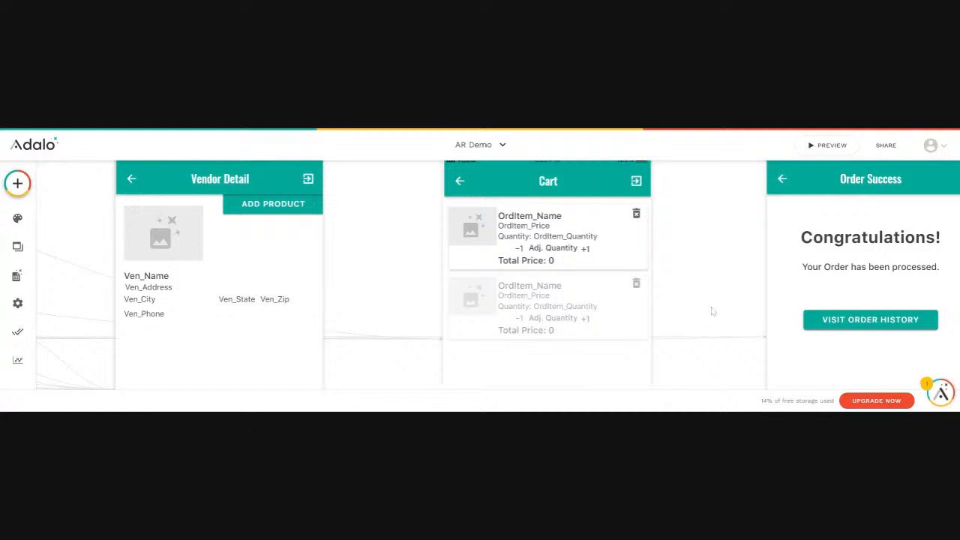
scroll(712, 311, "down", 5)
scroll(713, 311, "up", 5)
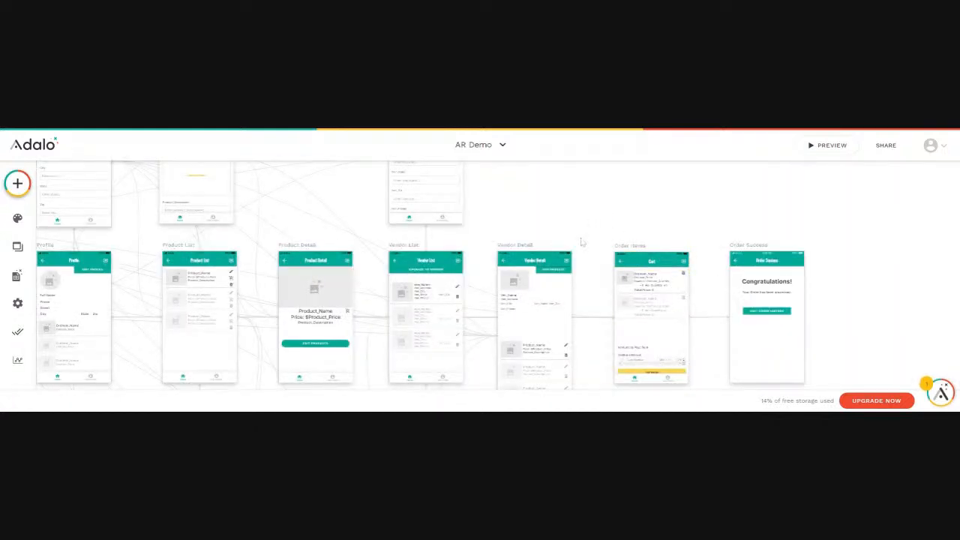
Examine the Profile screen list's Link click action to the Orders screen and the data it sends.
scroll(582, 242, "down", 2)
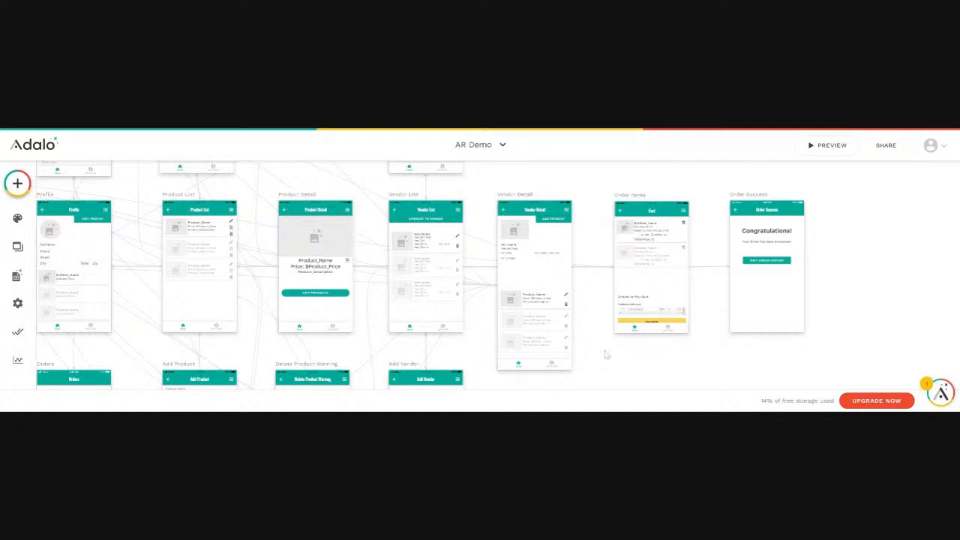
scroll(555, 274, "left", 4)
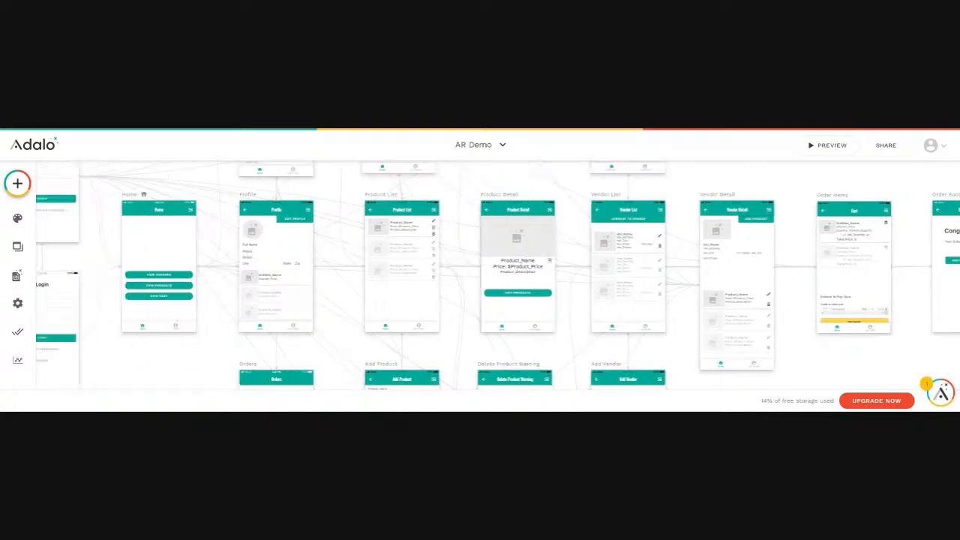
scroll(495, 274, "left", 1)
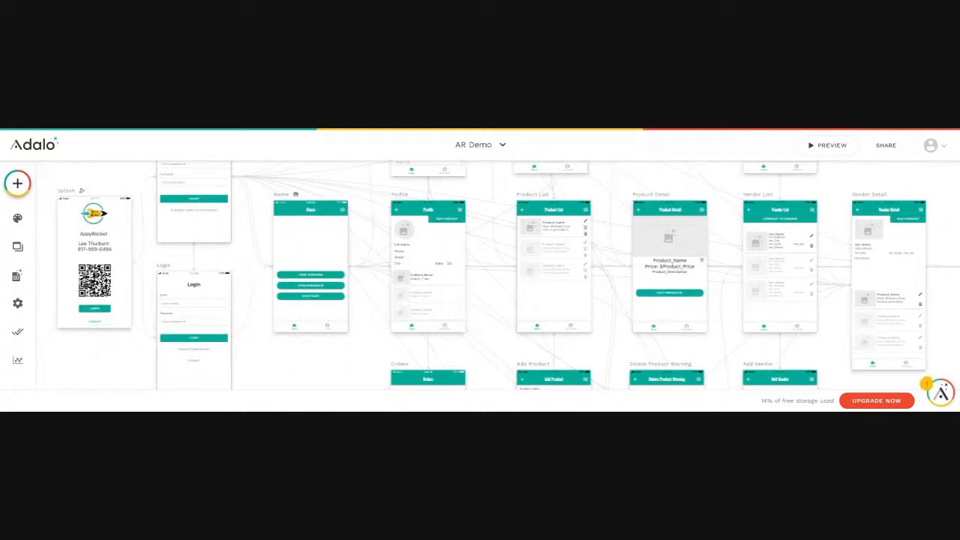
left_click(428, 287)
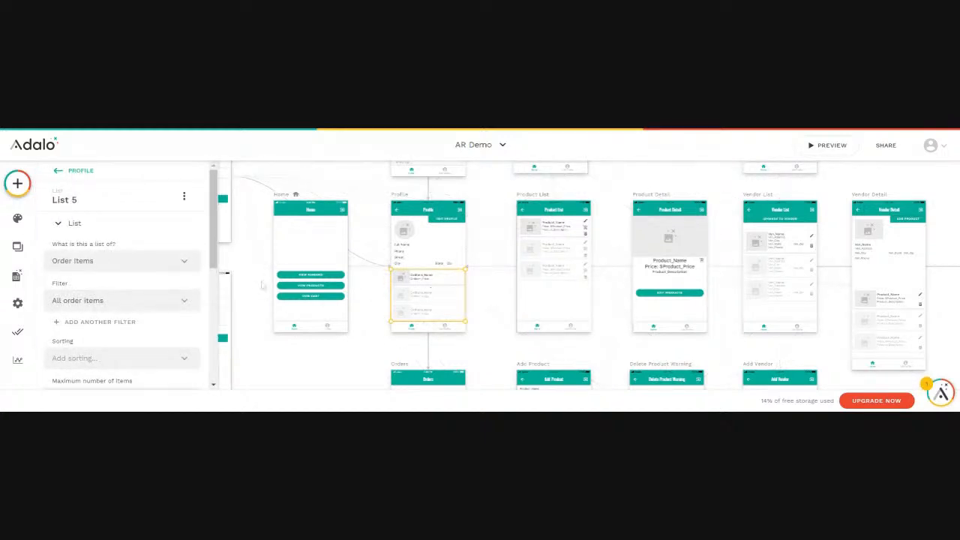
scroll(224, 354, "down", 4)
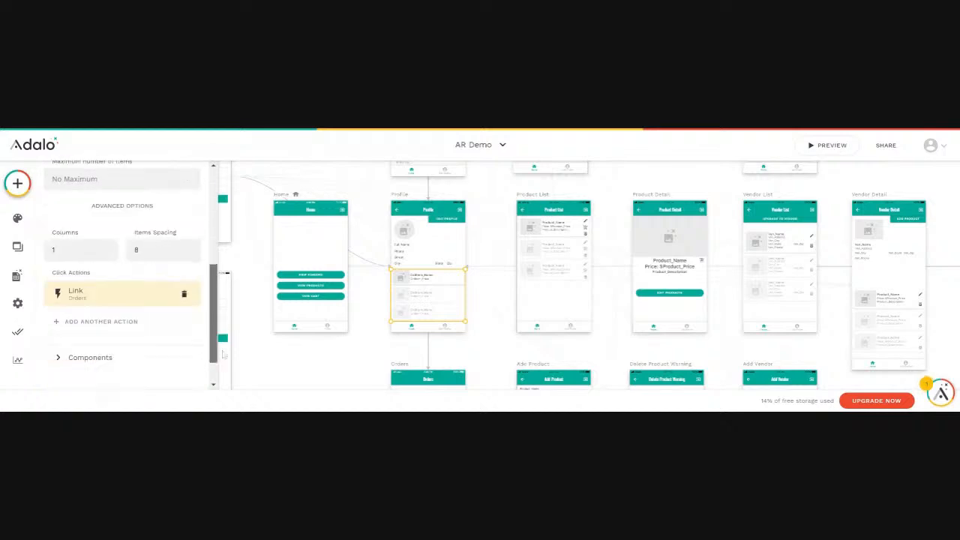
scroll(223, 354, "down", 1)
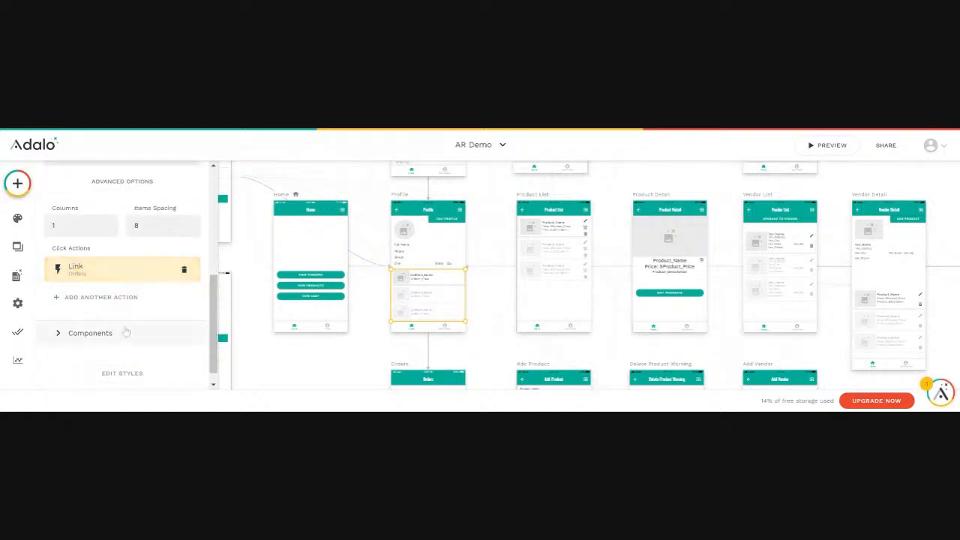
left_click(82, 270)
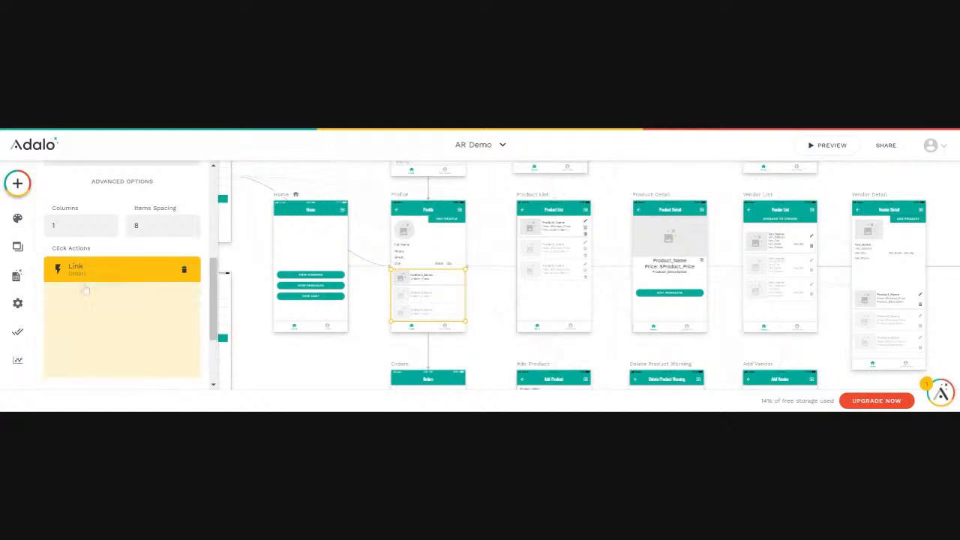
scroll(113, 315, "down", 2)
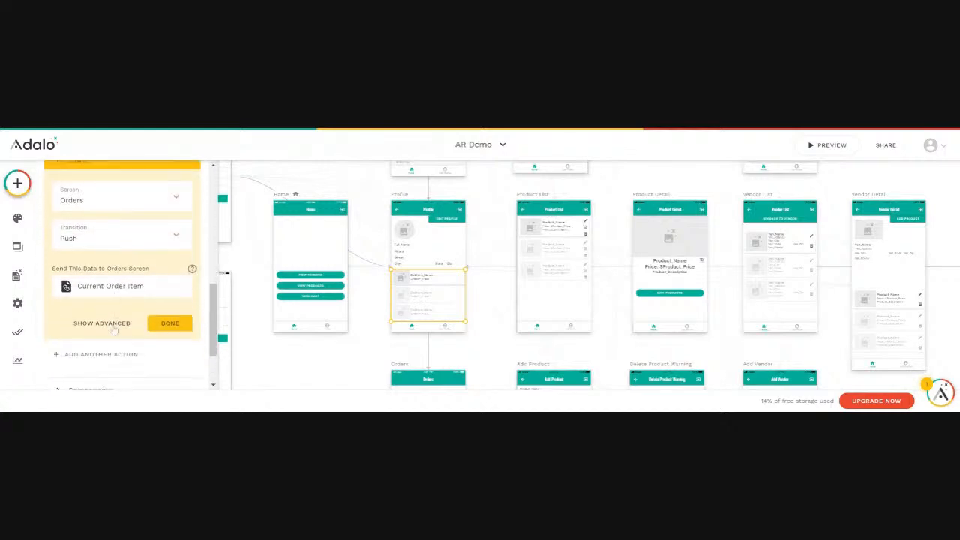
left_click(164, 323)
scroll(469, 338, "down", 5)
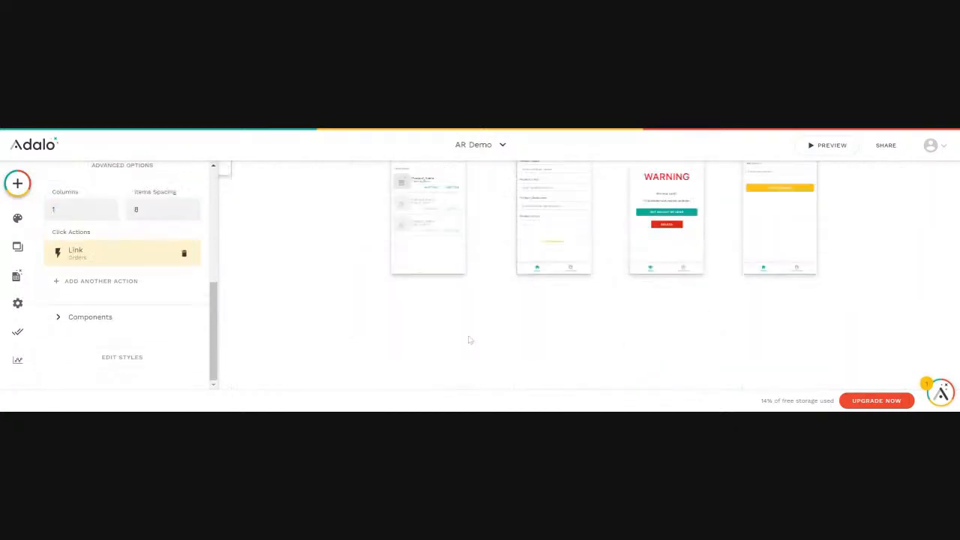
Inspect the Orders screen list's filter options without changing them.
scroll(451, 277, "up", 1)
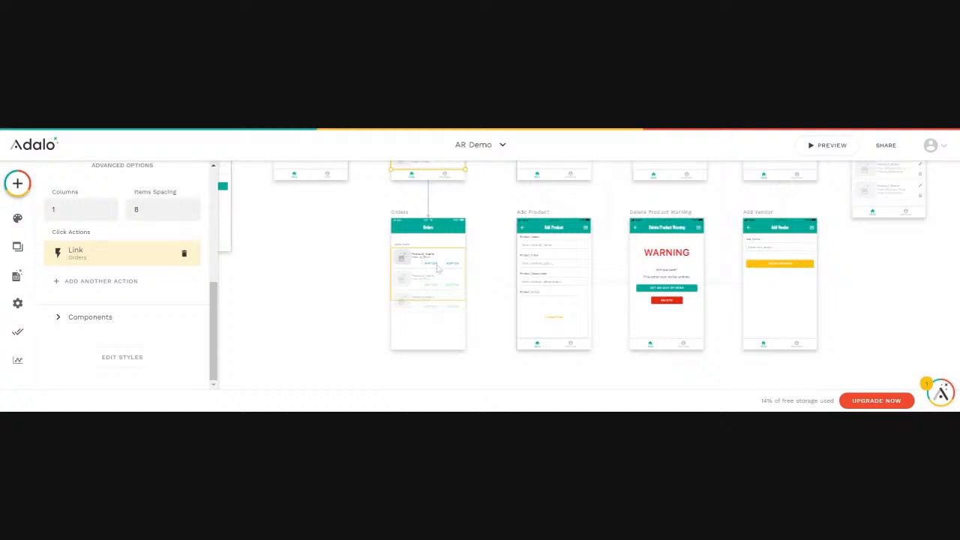
left_click(429, 271)
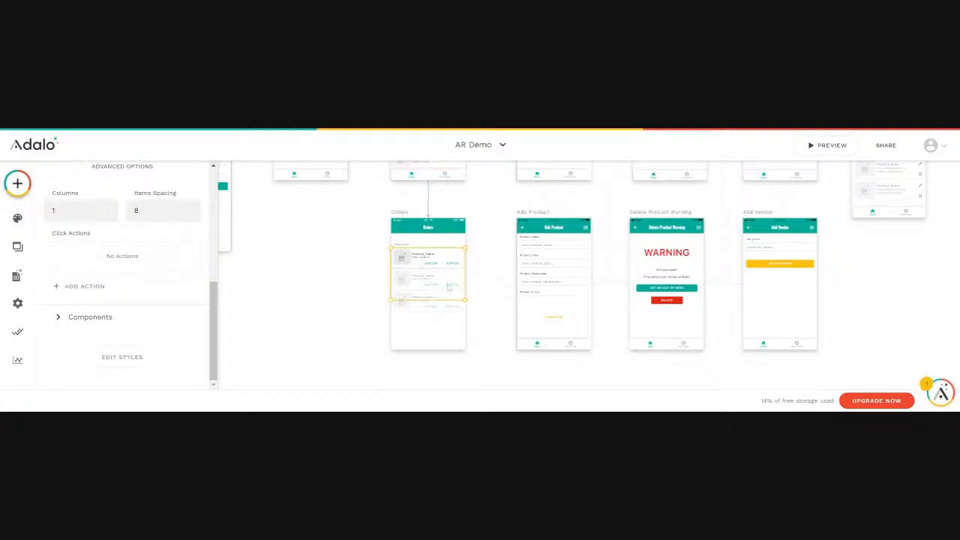
scroll(169, 283, "up", 5)
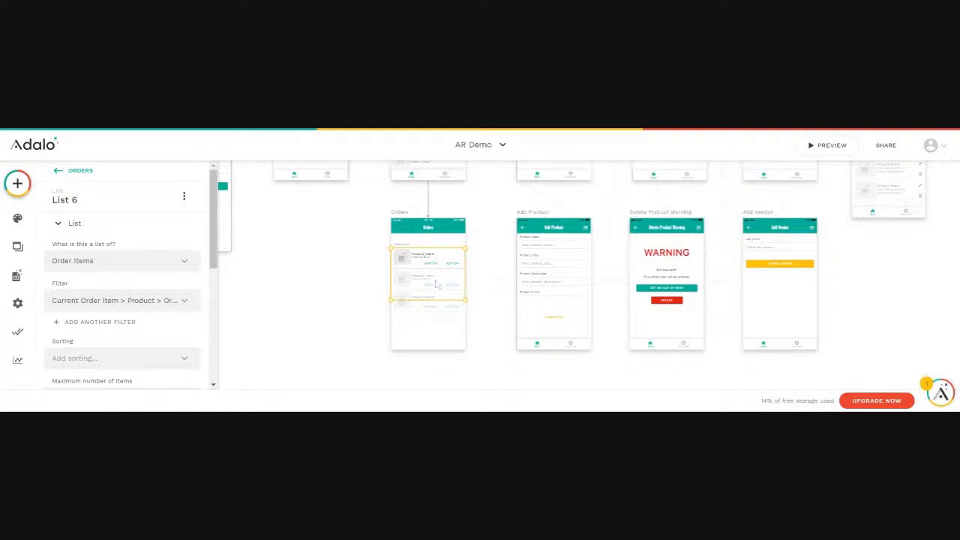
left_click(150, 303)
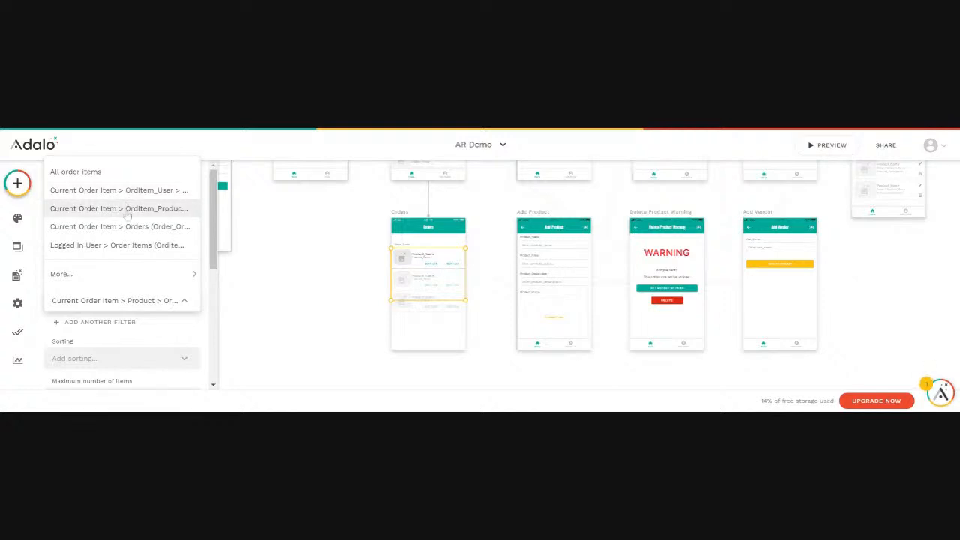
left_click(304, 321)
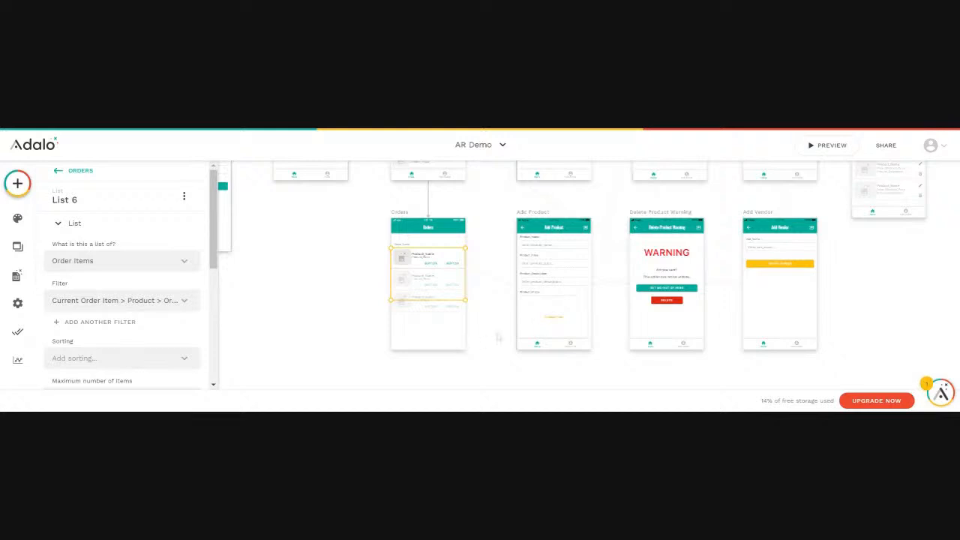
Preview the app, open the profile, tap an ordered item to reach Orders, and close the preview.
left_click(828, 146)
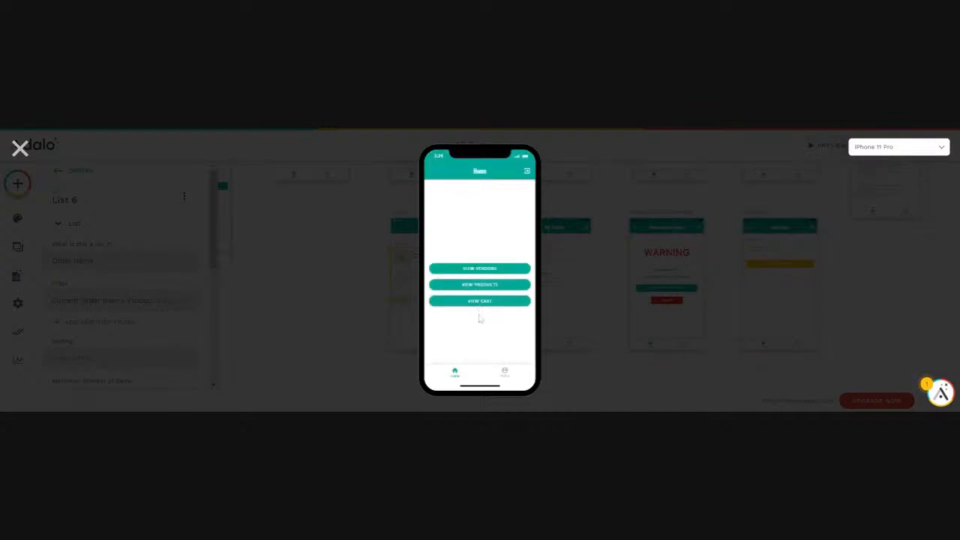
left_click(507, 374)
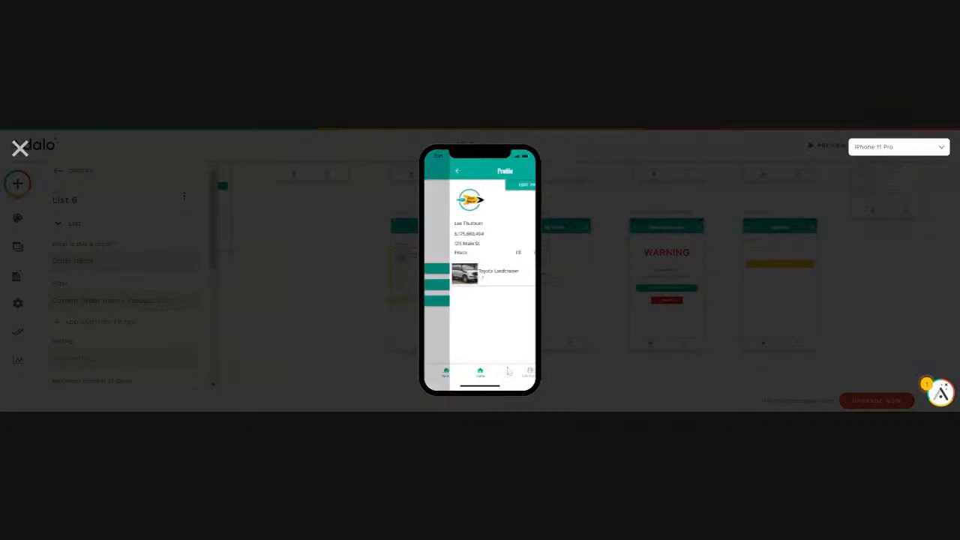
left_click(467, 277)
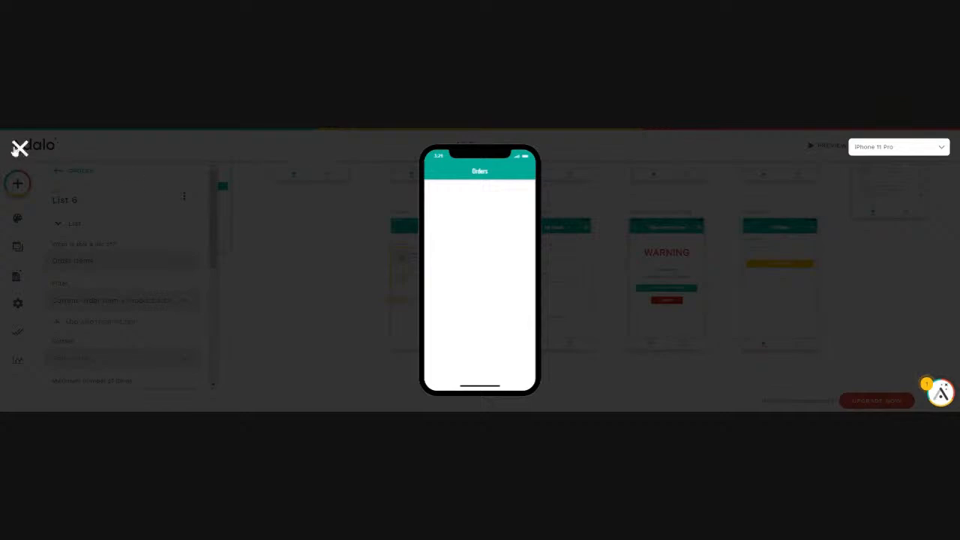
left_click(20, 149)
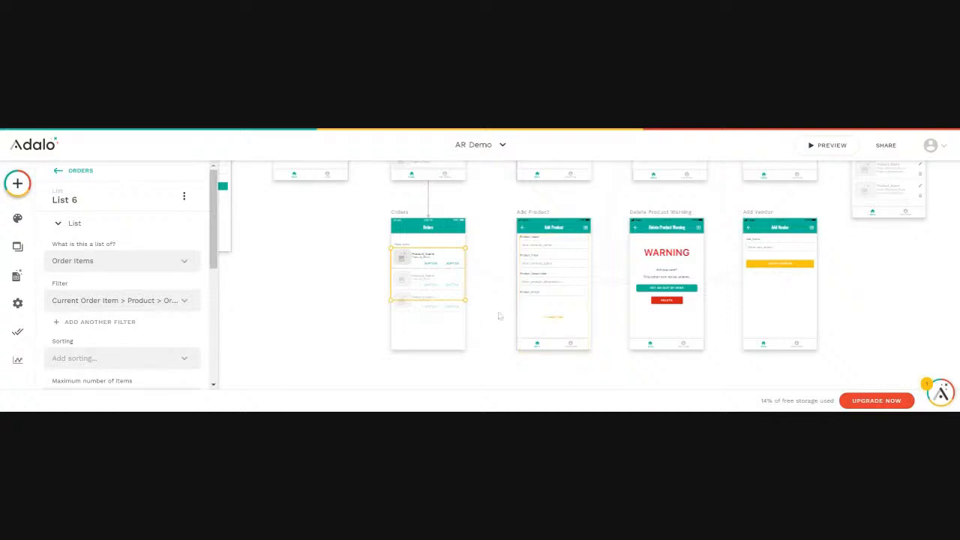
Create a new database collection named US States.
scroll(498, 316, "up", 2)
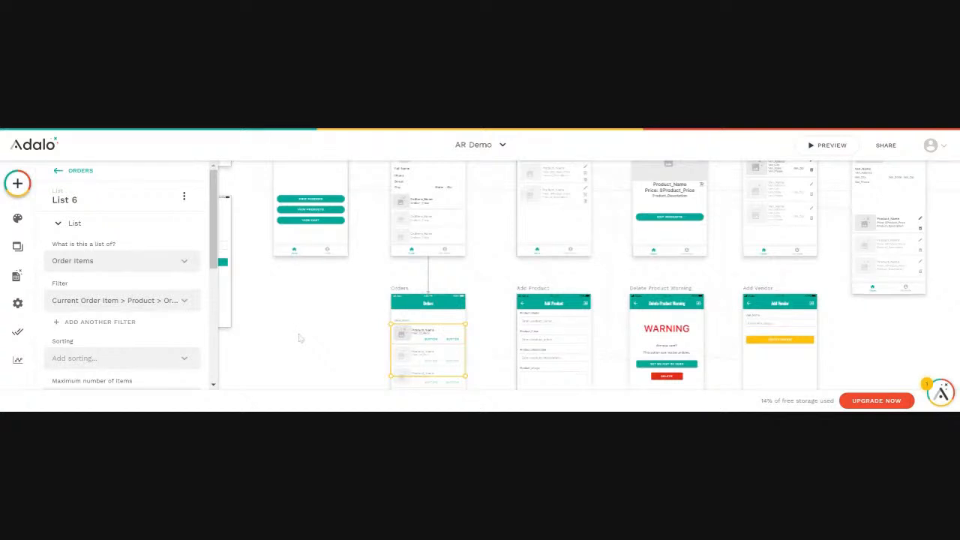
scroll(285, 306, "up", 2)
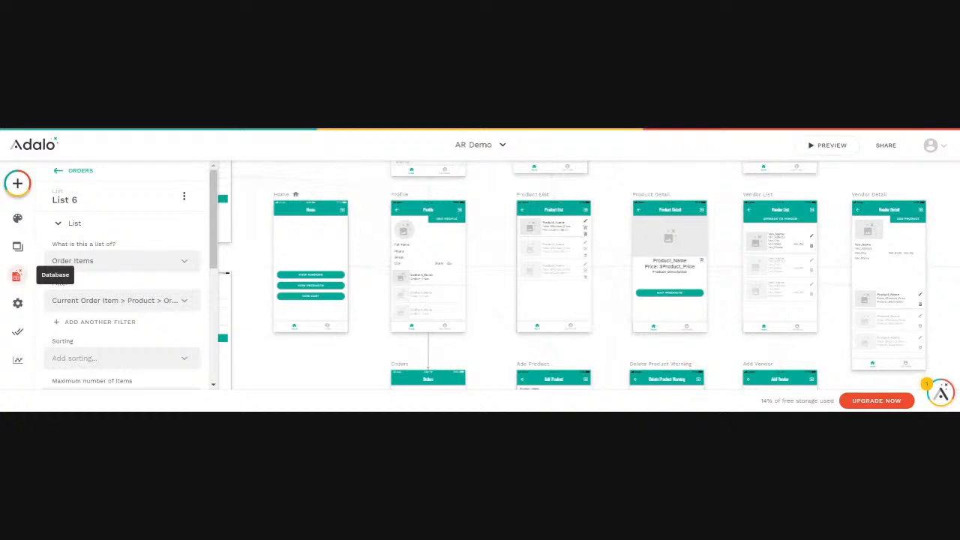
left_click(16, 276)
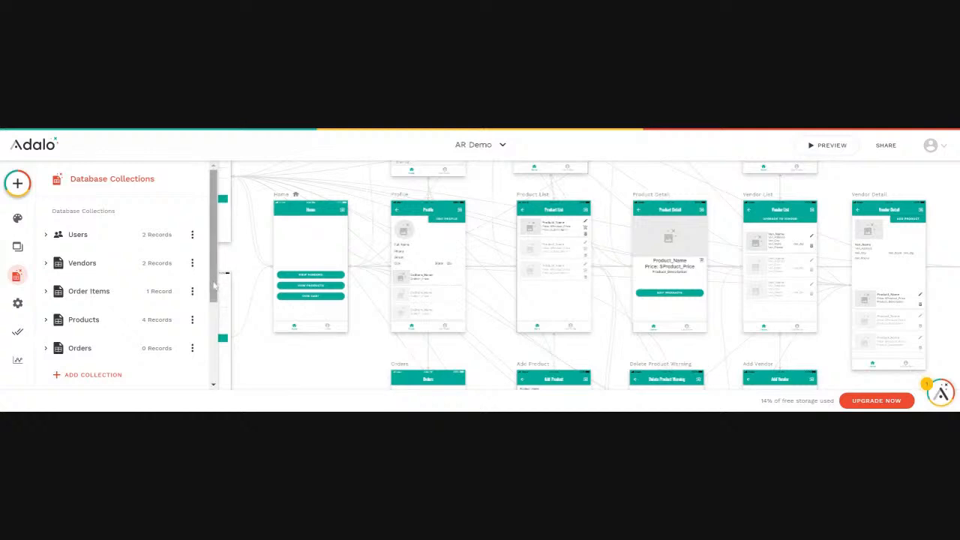
left_click_drag(214, 286, 202, 303)
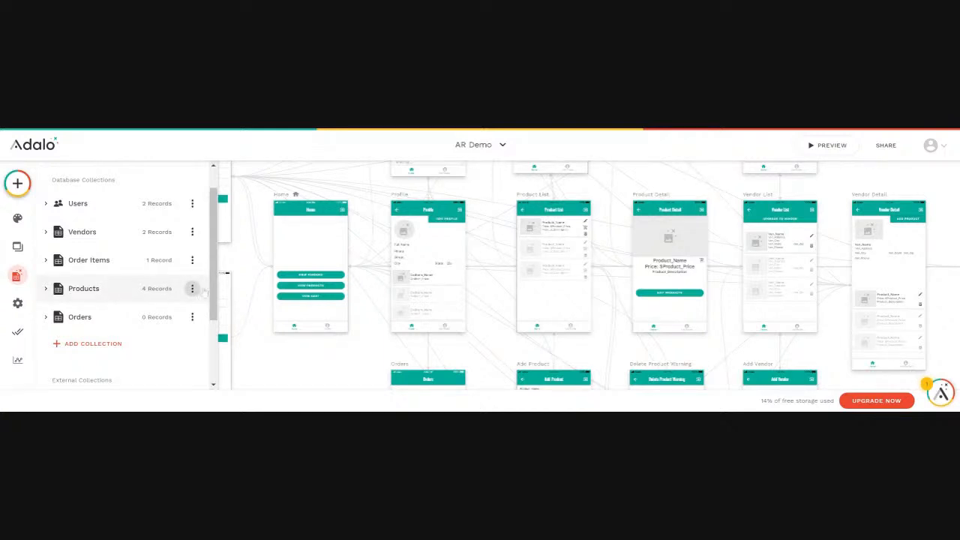
left_click(97, 345)
scroll(120, 341, "down", 2)
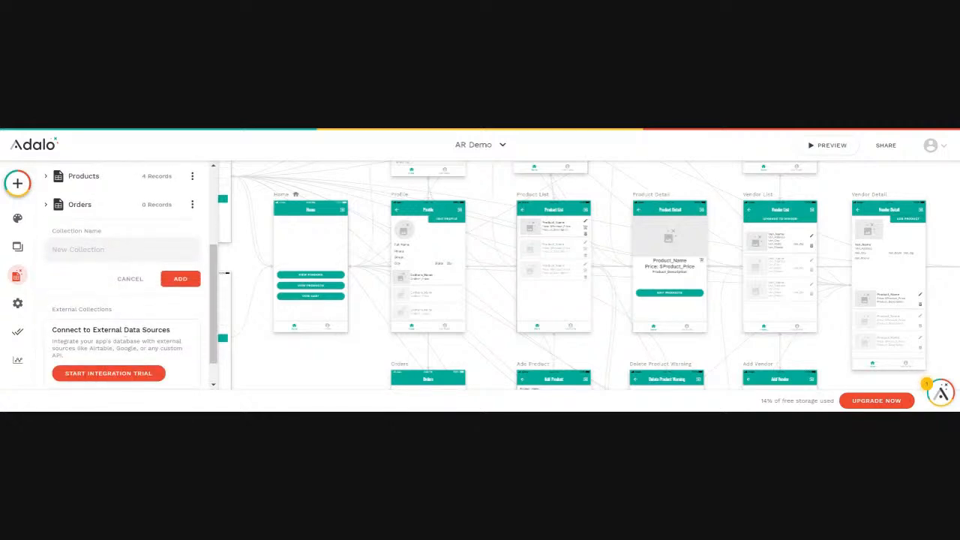
type("US States")
left_click(180, 278)
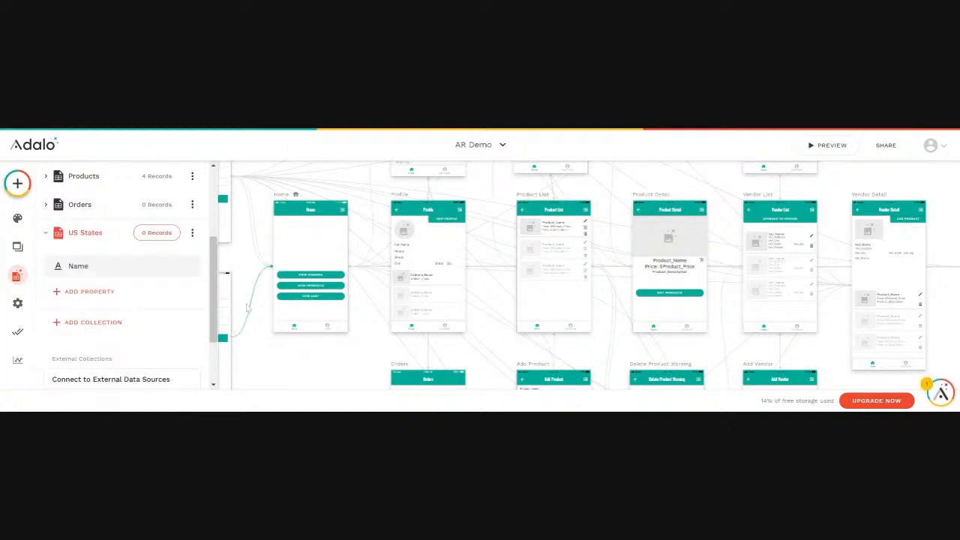
Import a CSV file into the US States collection, mapping the State_Name column to the Name property.
left_click(158, 233)
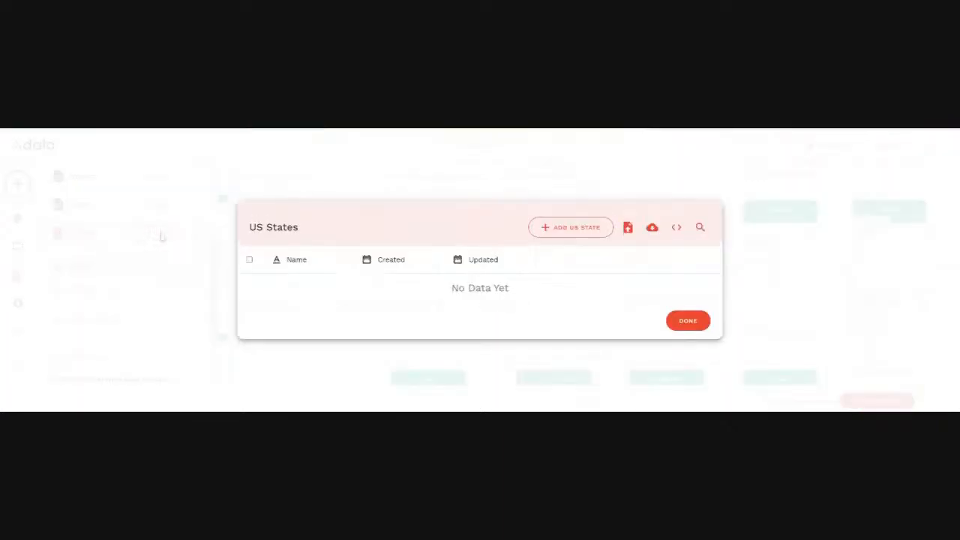
left_click(628, 229)
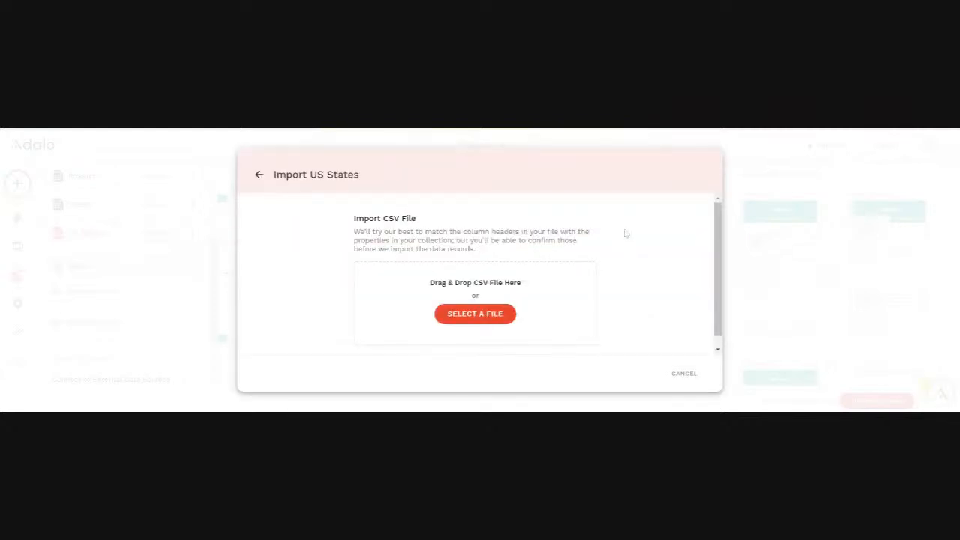
left_click(473, 320)
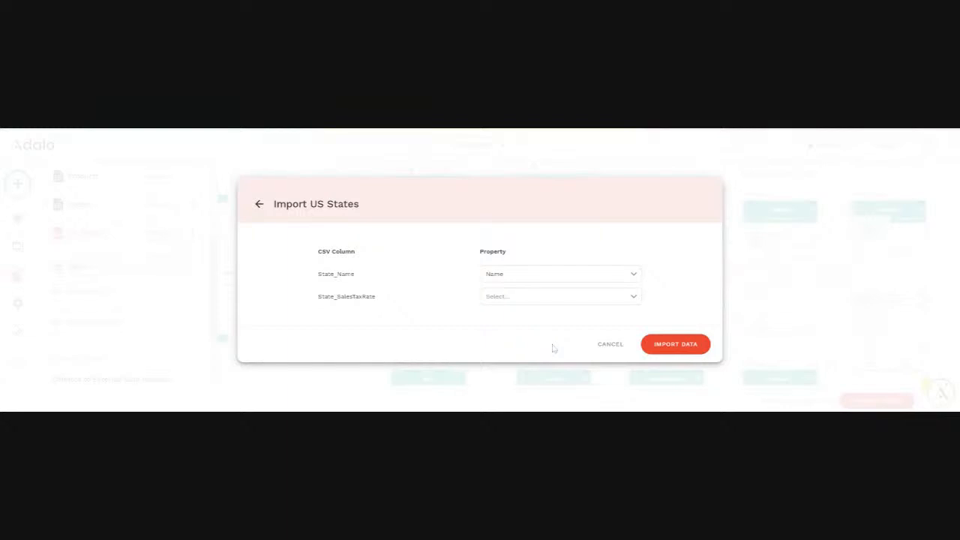
left_click(529, 276)
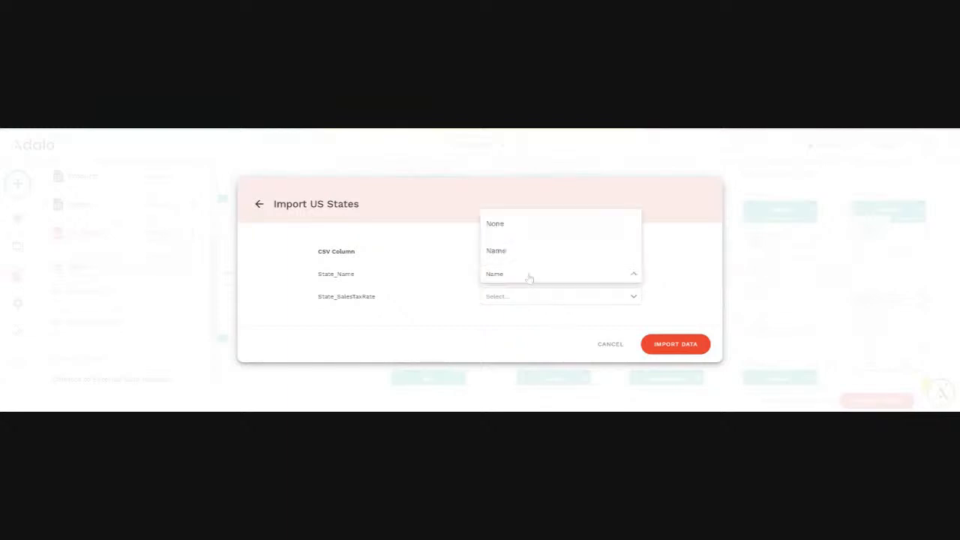
left_click(529, 277)
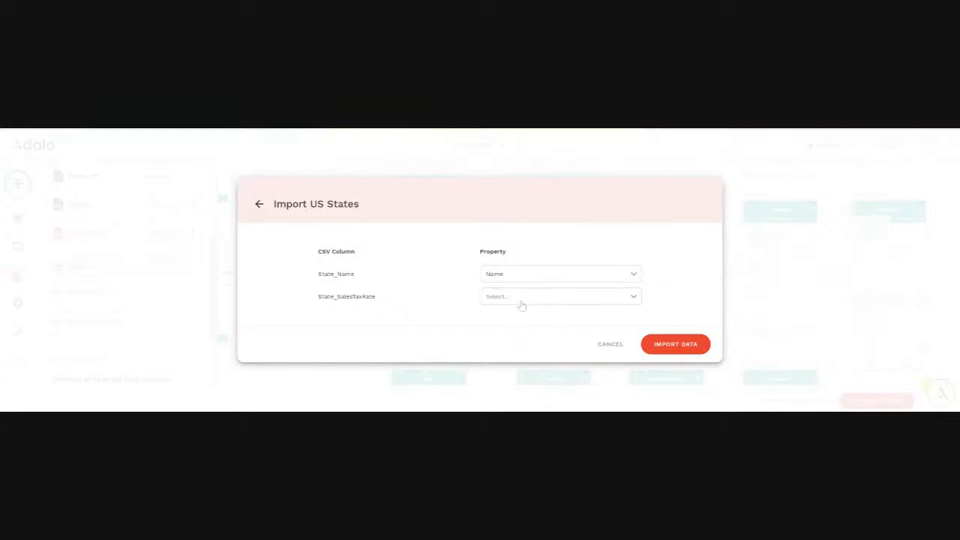
left_click(673, 347)
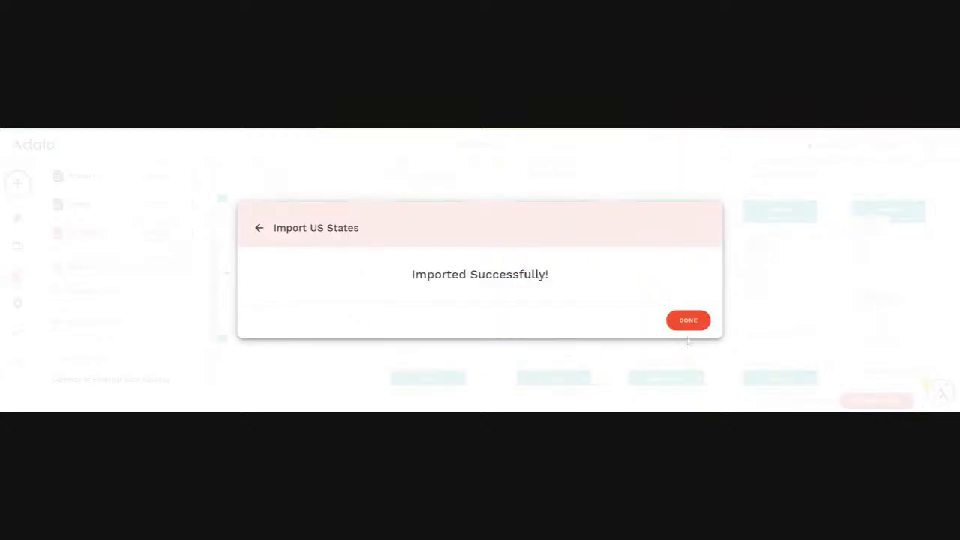
left_click(688, 321)
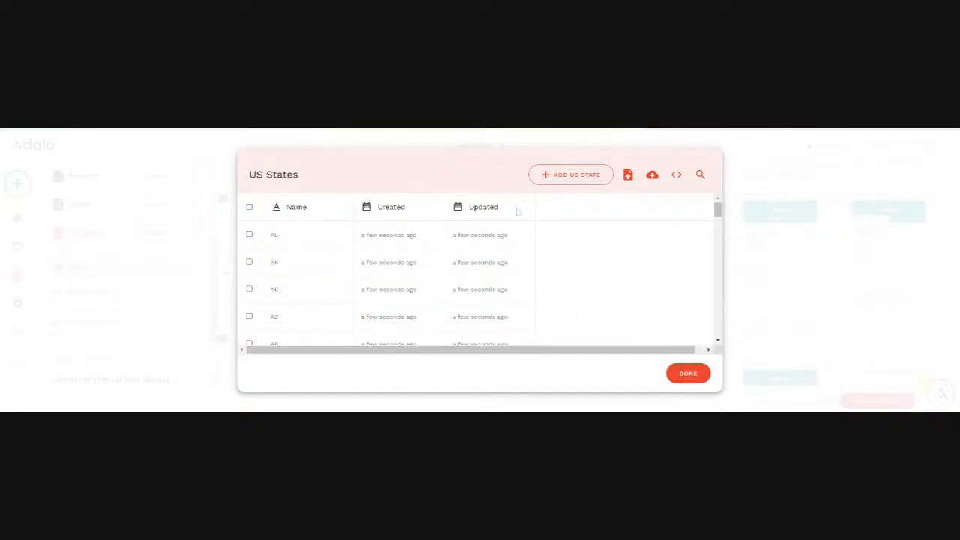
left_click_drag(718, 211, 720, 186)
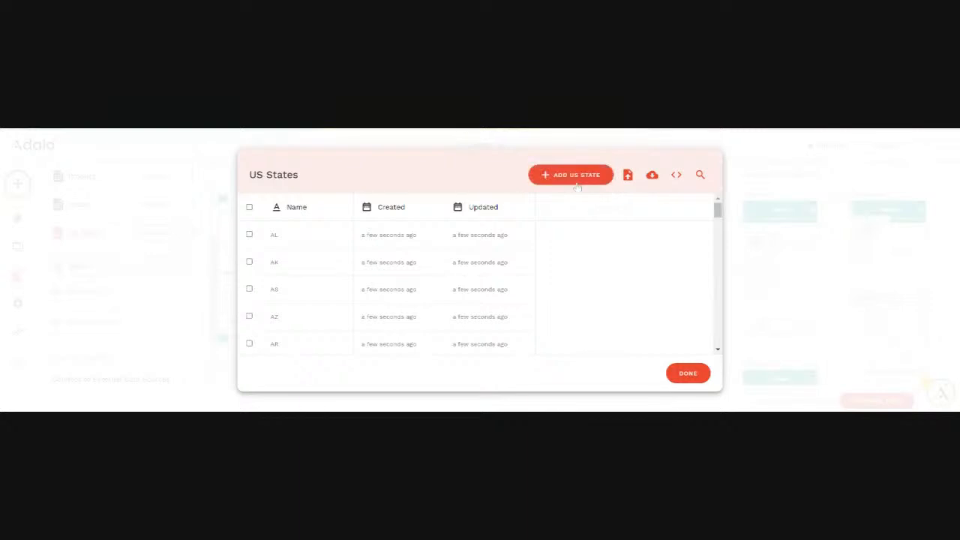